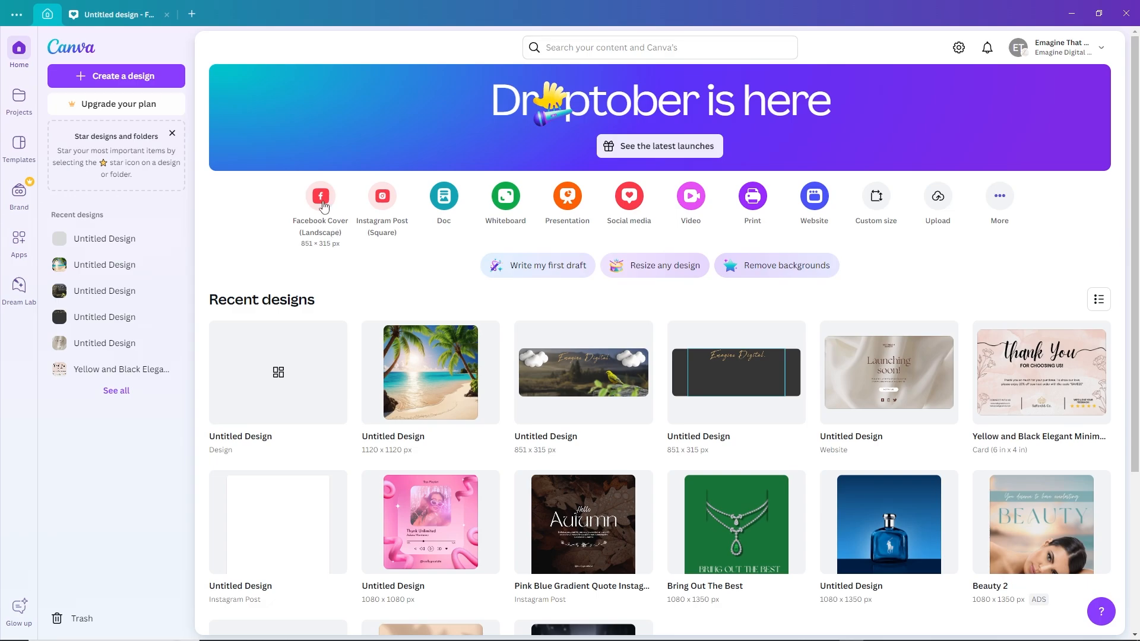
Create a Facebook Cover (Landscape) design and apply the "Smaller & Sweeter" cupcake template to it
left_click(323, 206)
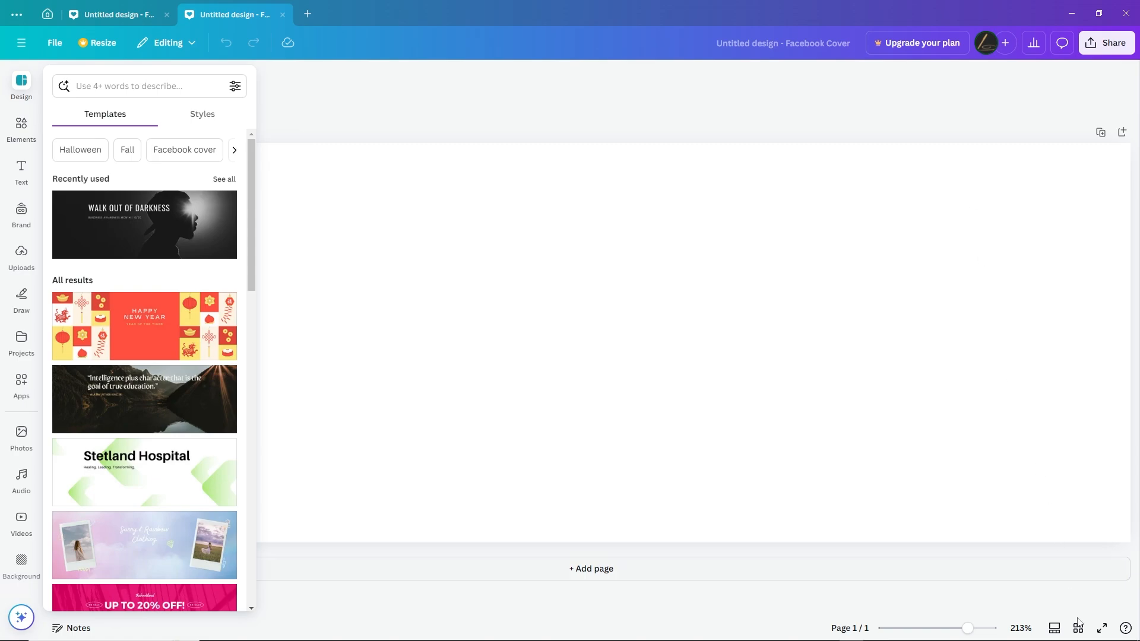
left_click_drag(967, 628, 960, 628)
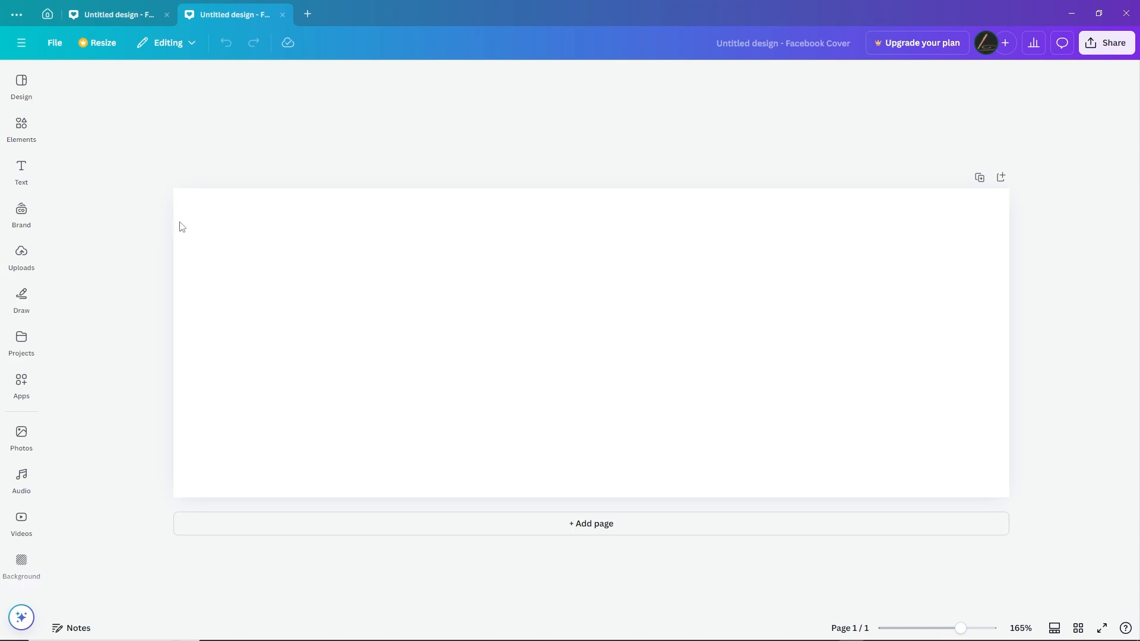
left_click(21, 84)
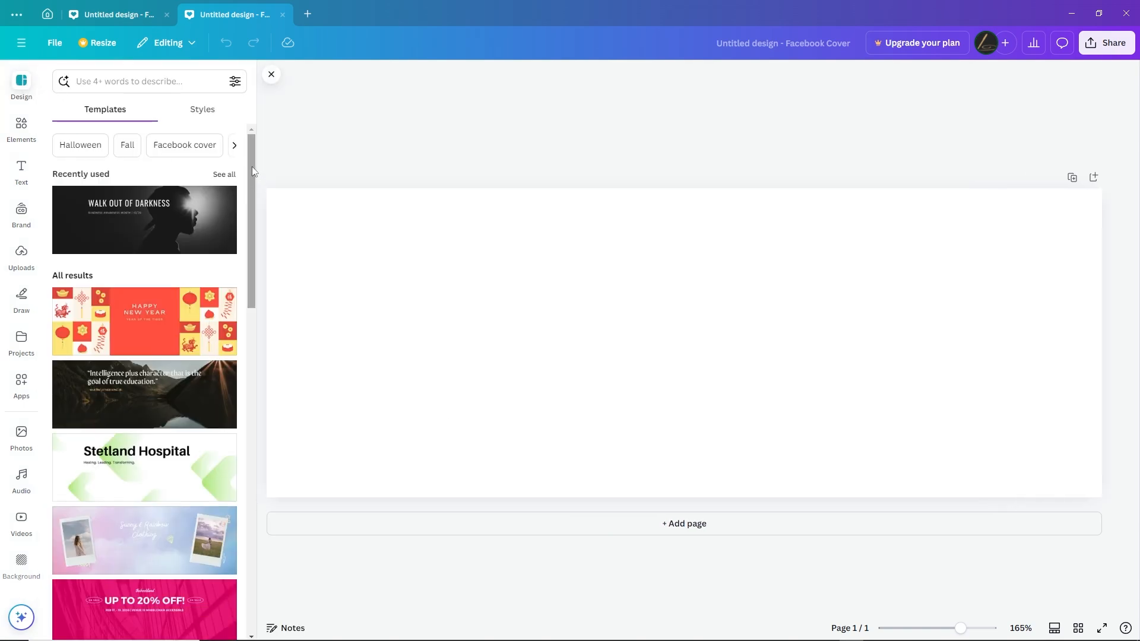
left_click_drag(253, 171, 263, 249)
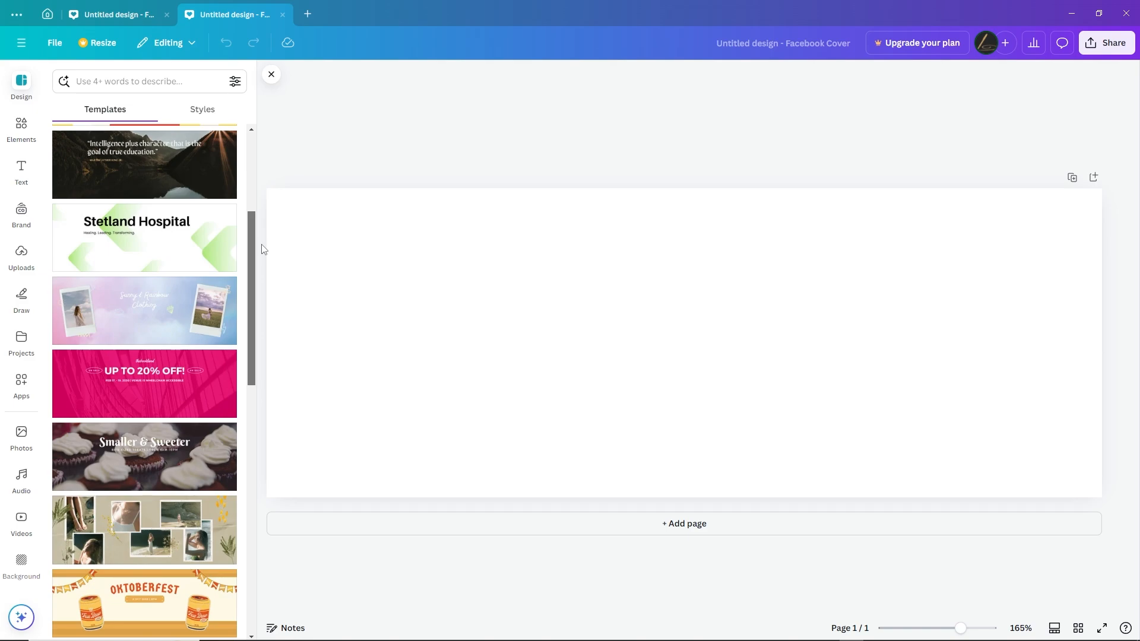
left_click(176, 449)
left_click(714, 455)
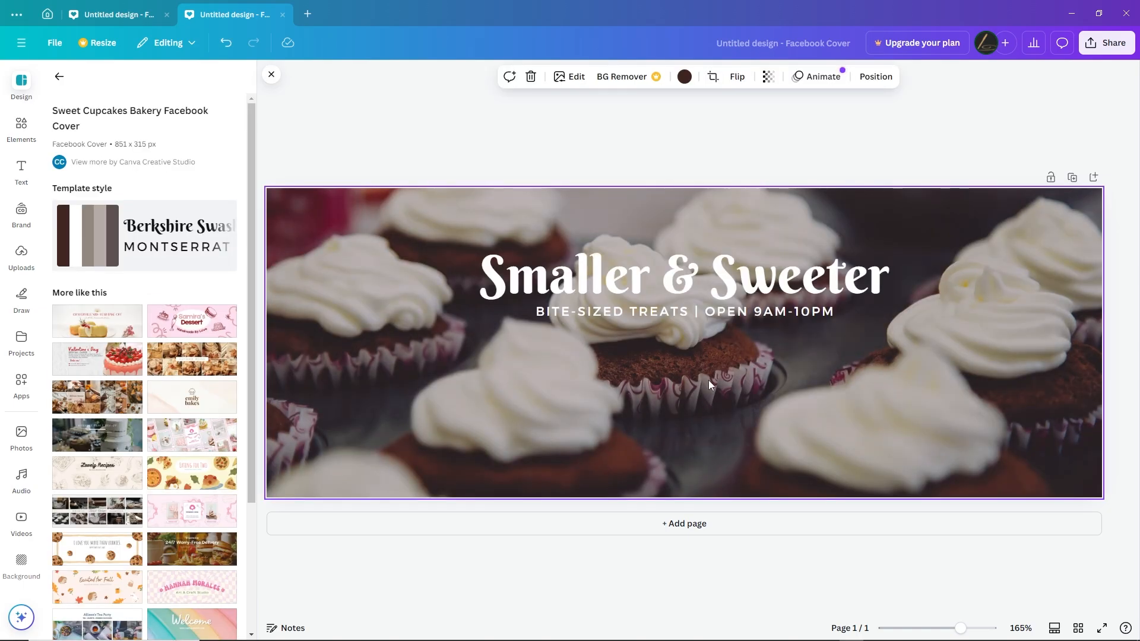
Replace the cover's heading text with "Eamgine Sweets"
left_click(762, 280)
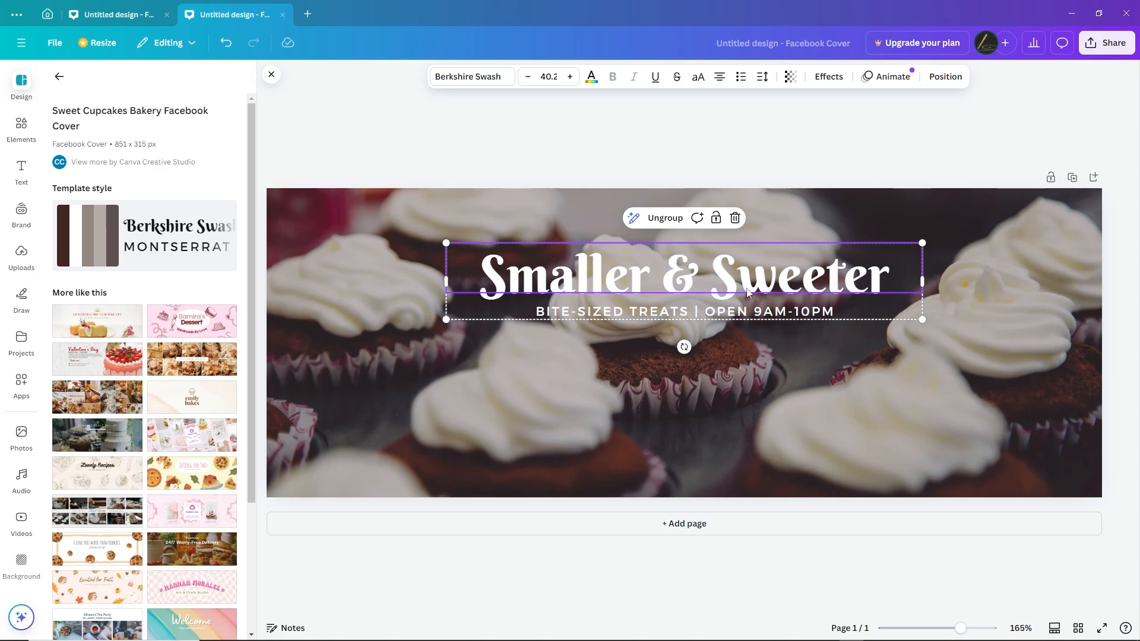
left_click(738, 312)
left_click(766, 274)
left_click(766, 273)
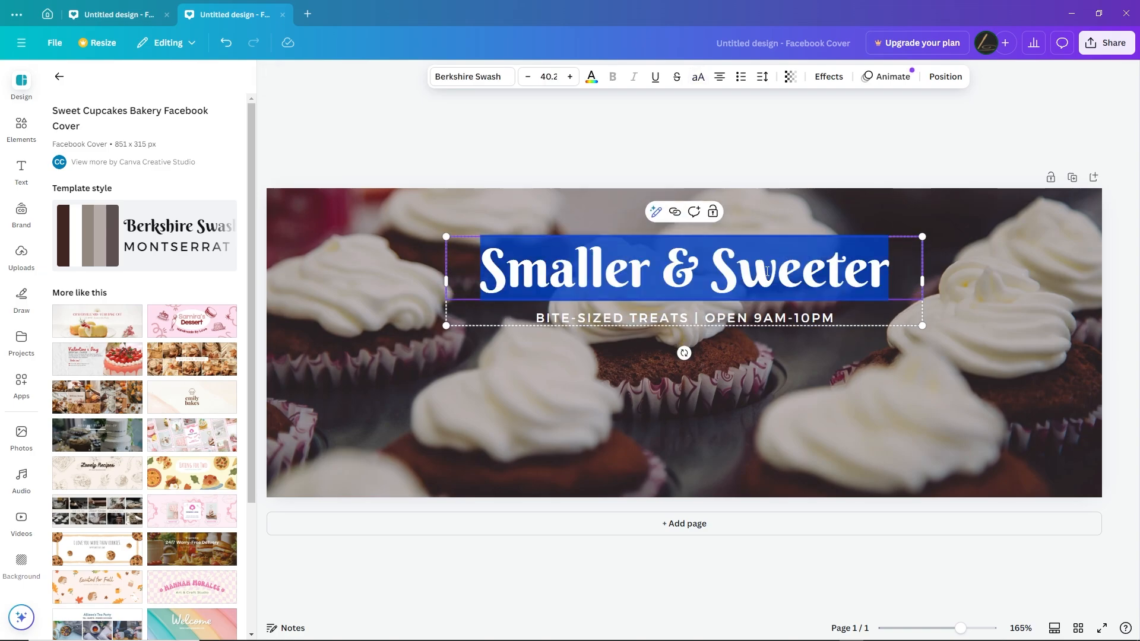
type("Eamgi")
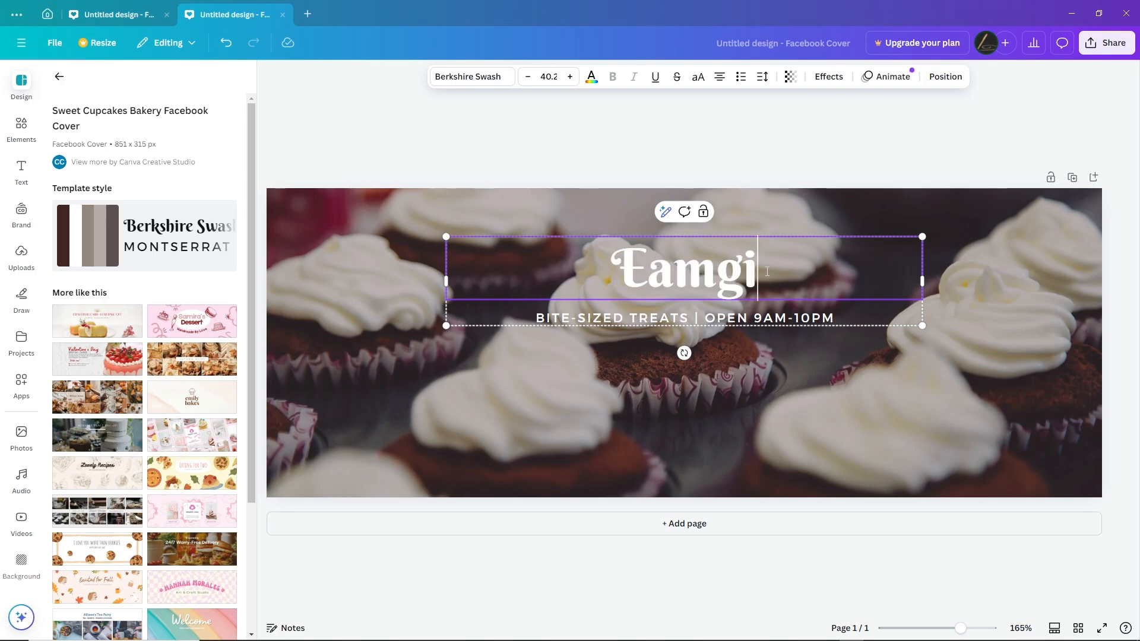
type("ne Sweets")
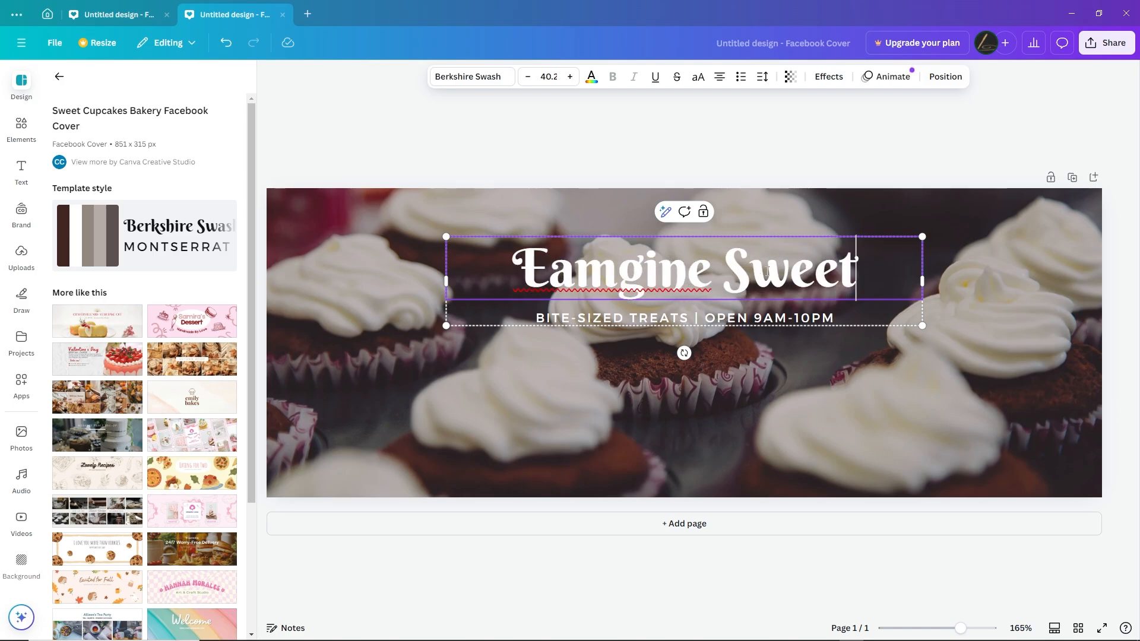
Replace the tagline under the heading with "DELICIOUS CUPCAKES"
left_click(691, 320)
double_click(691, 321)
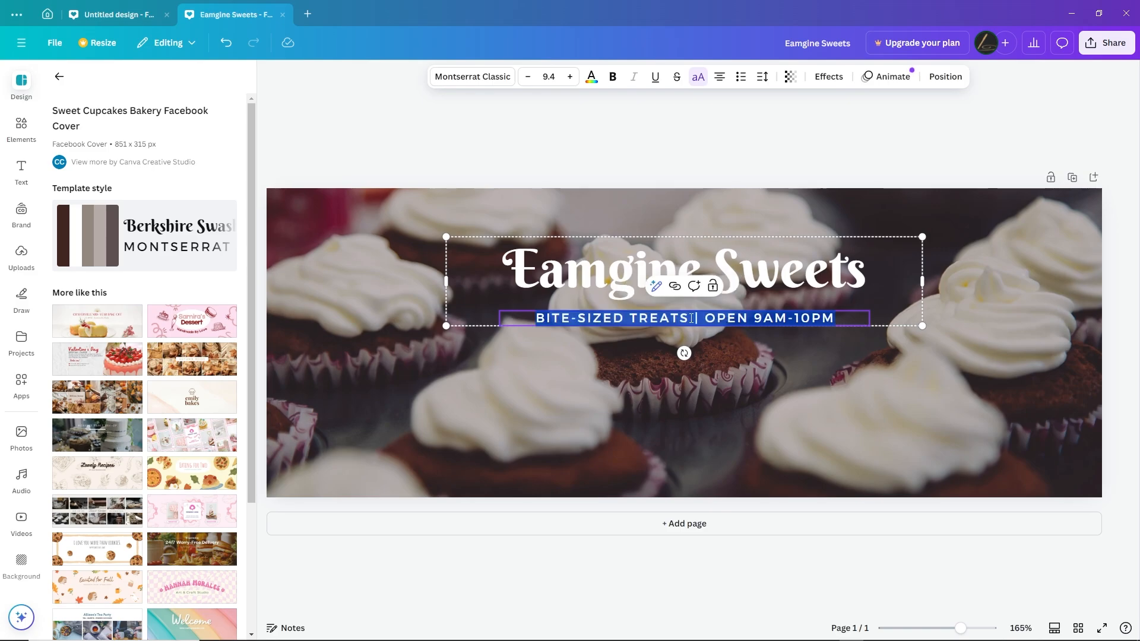
type("D")
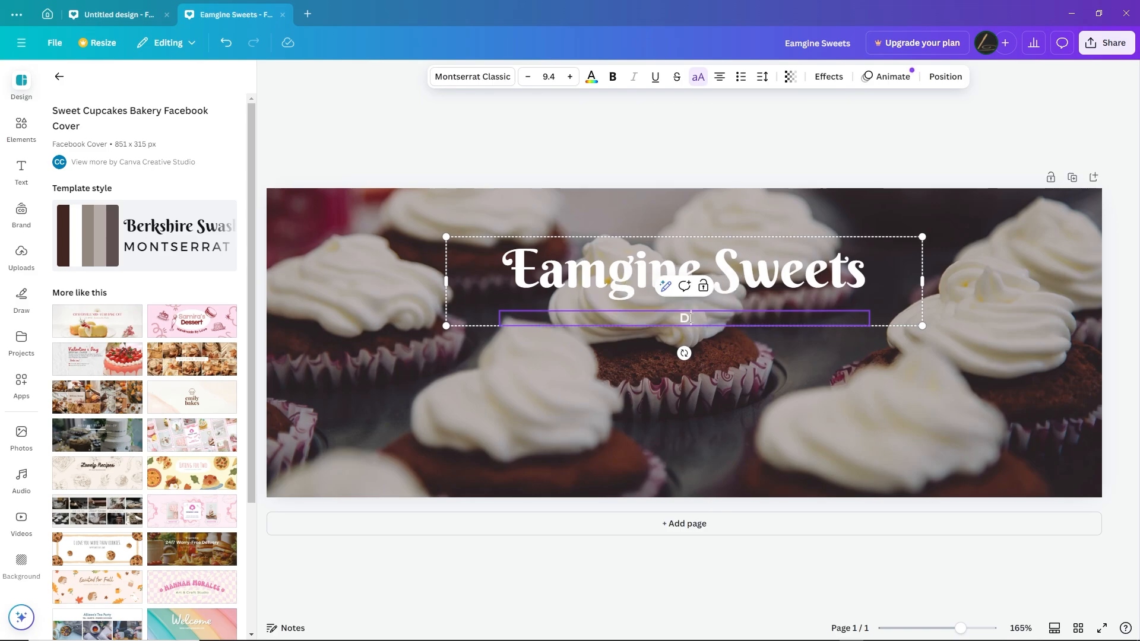
type("ELICIOUS CUPCAKES")
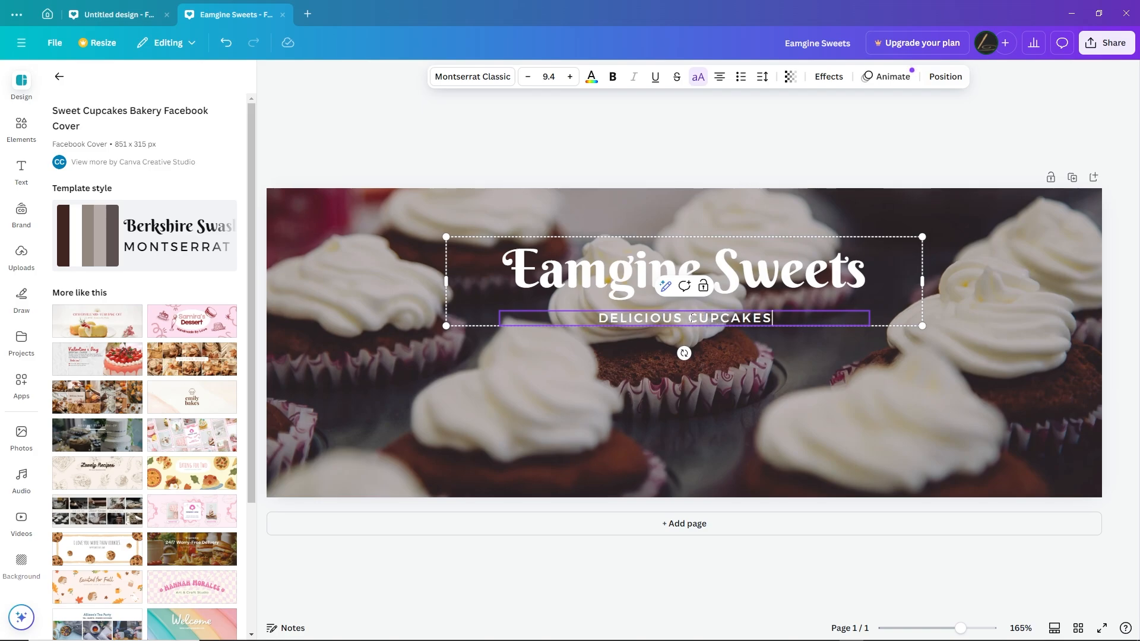
left_click(837, 145)
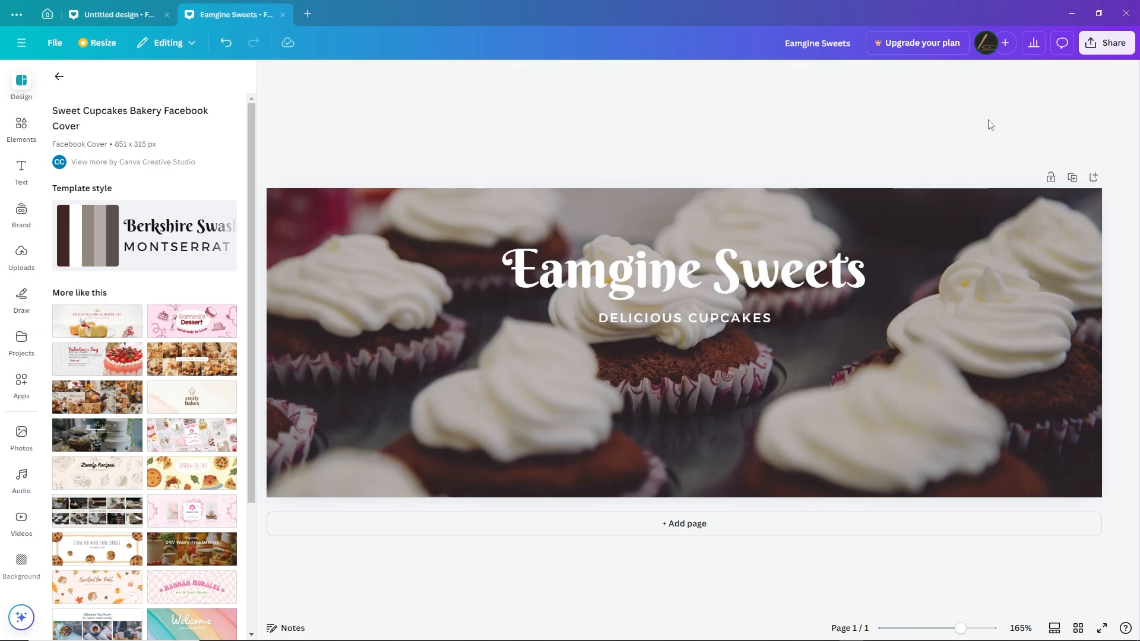
Download the cover as a PNG and save it in the Downloads folder as "Eamgine Sweets"
left_click(1104, 53)
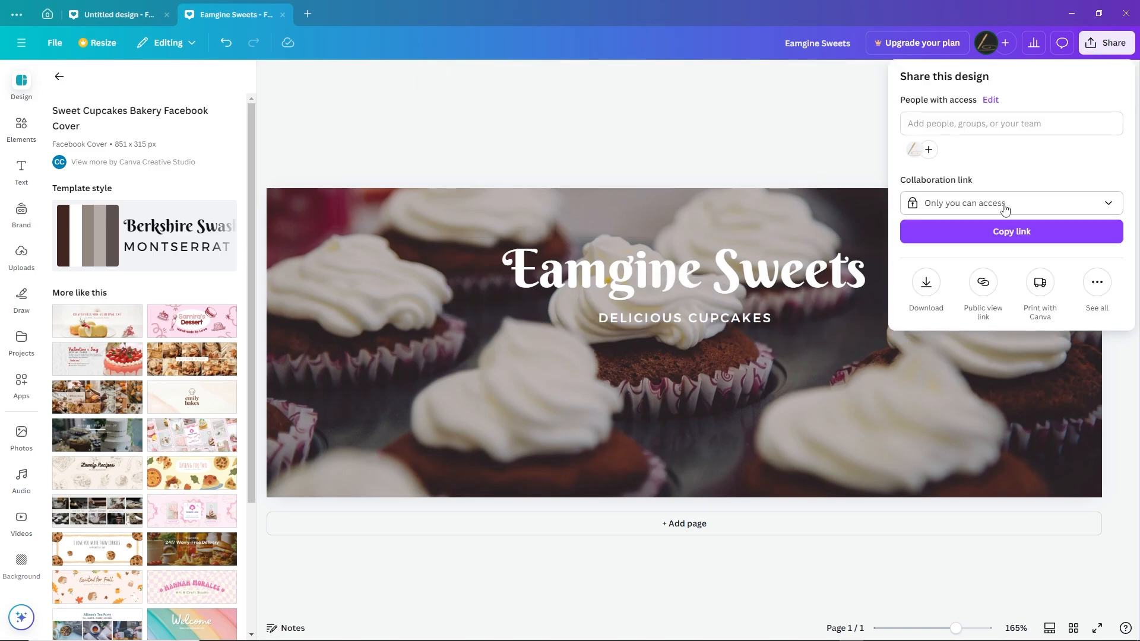
left_click(926, 285)
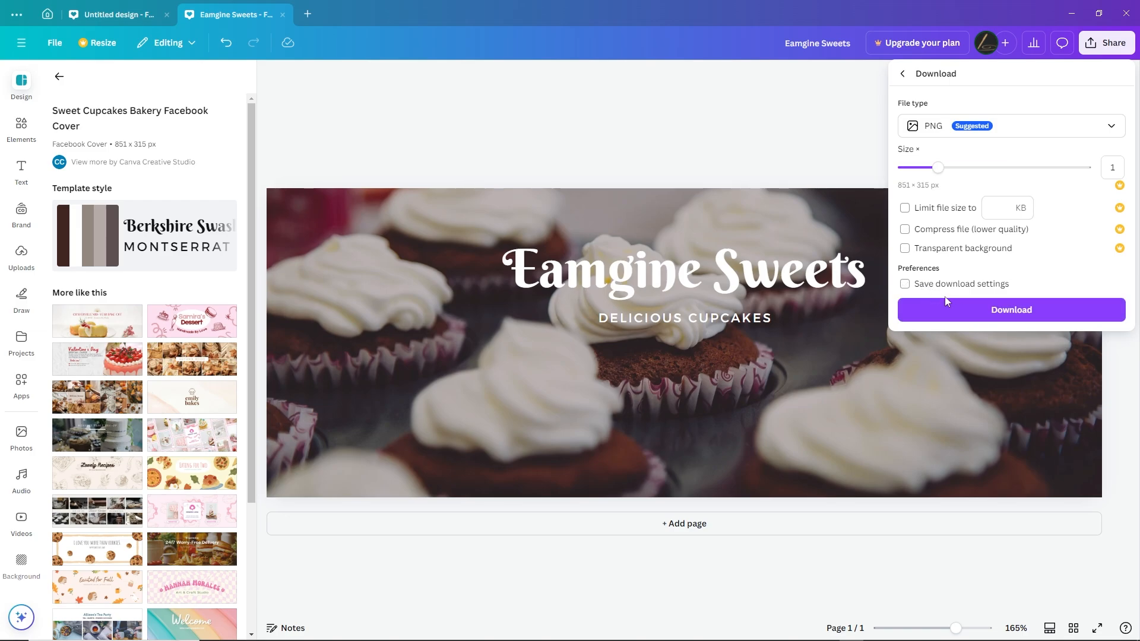
left_click(993, 309)
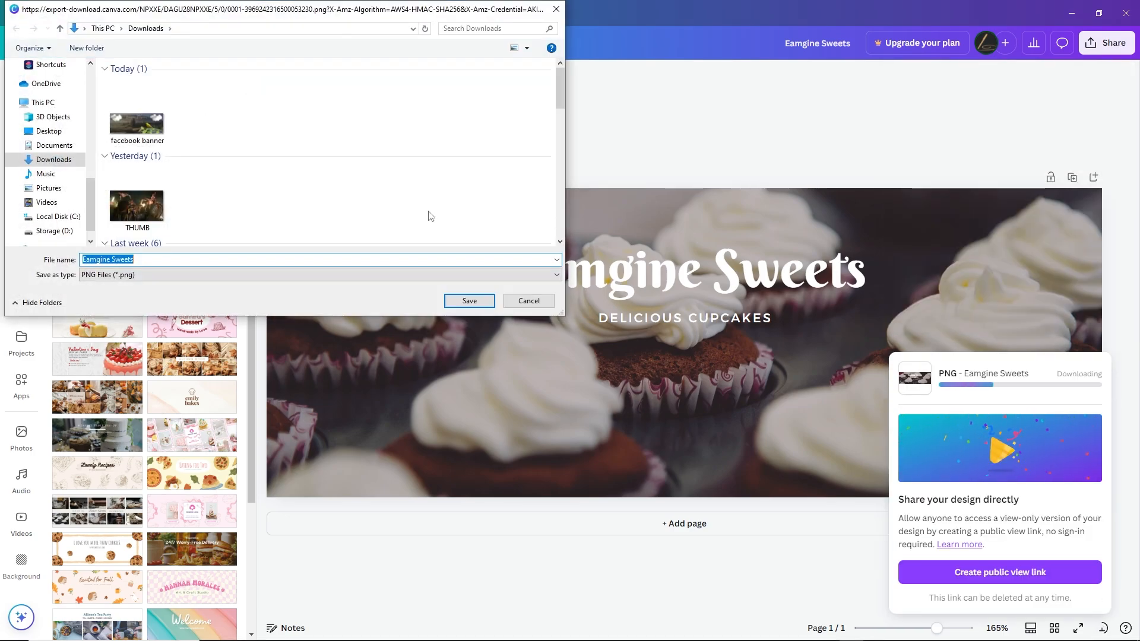
key("Return")
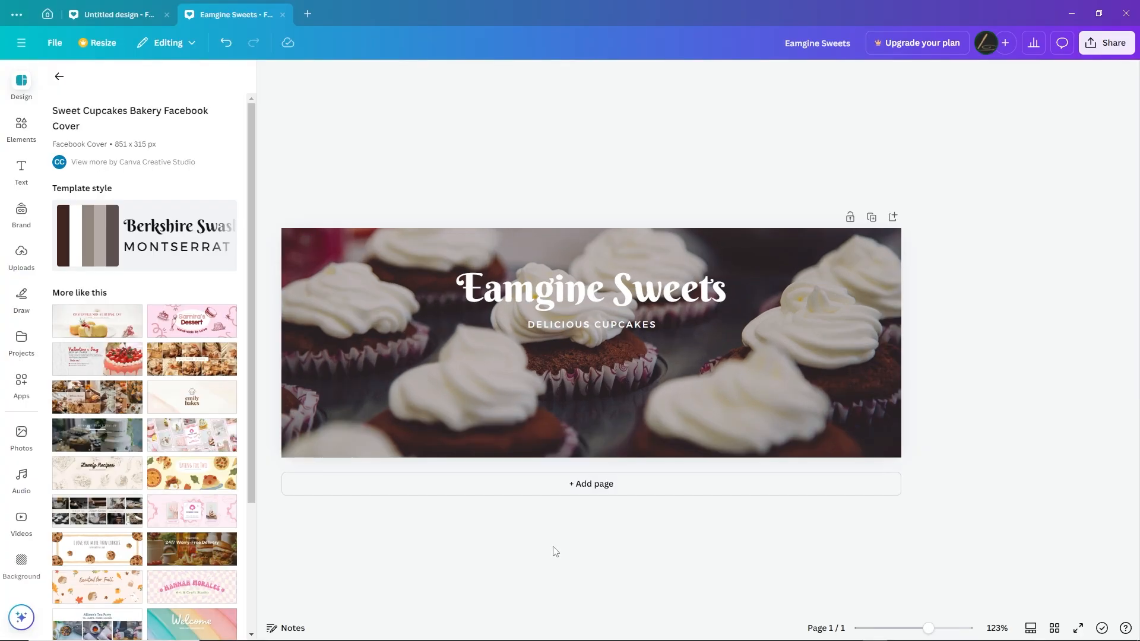
Clear the cupcake template's content from the page and insert the uploaded mountain lake photo
left_click_drag(400, 191, 692, 358)
key("Delete")
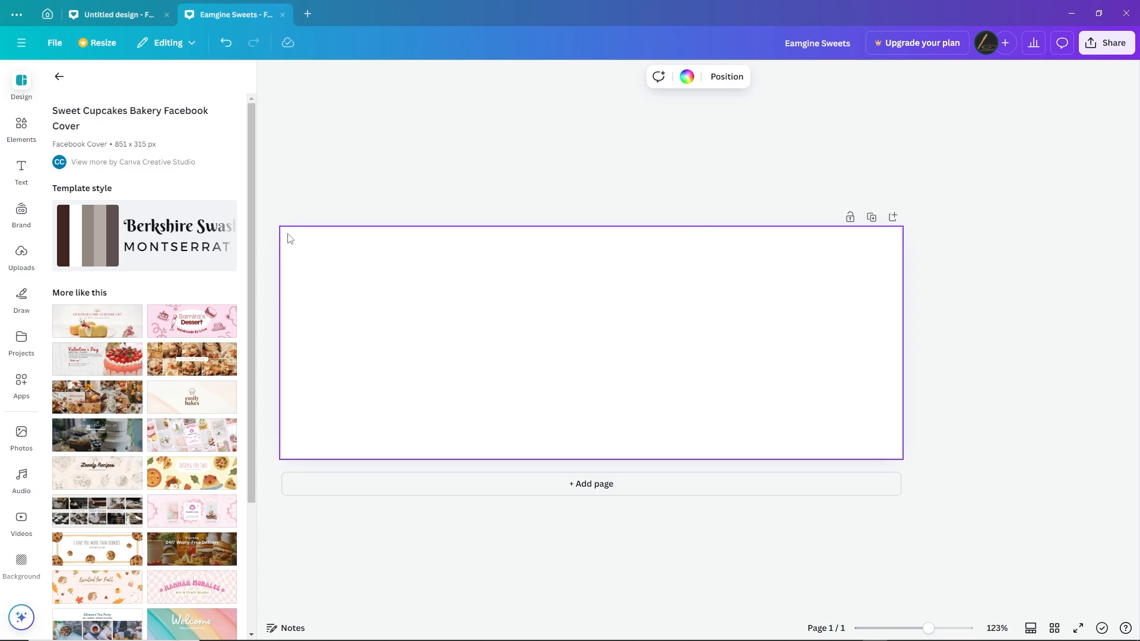
left_click(22, 263)
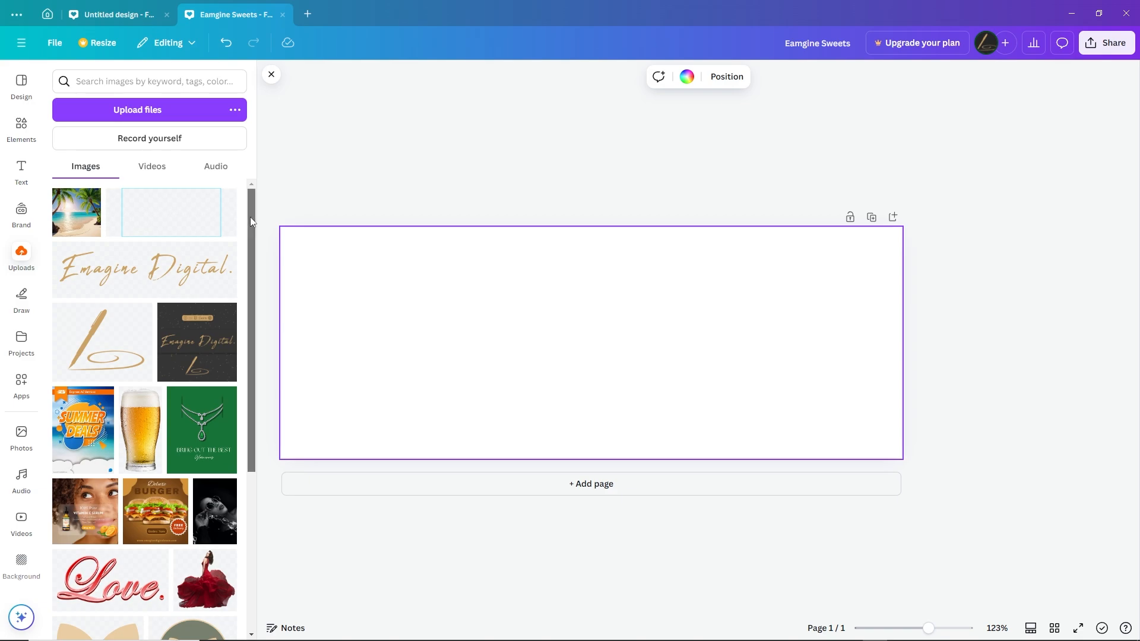
left_click_drag(250, 216, 263, 360)
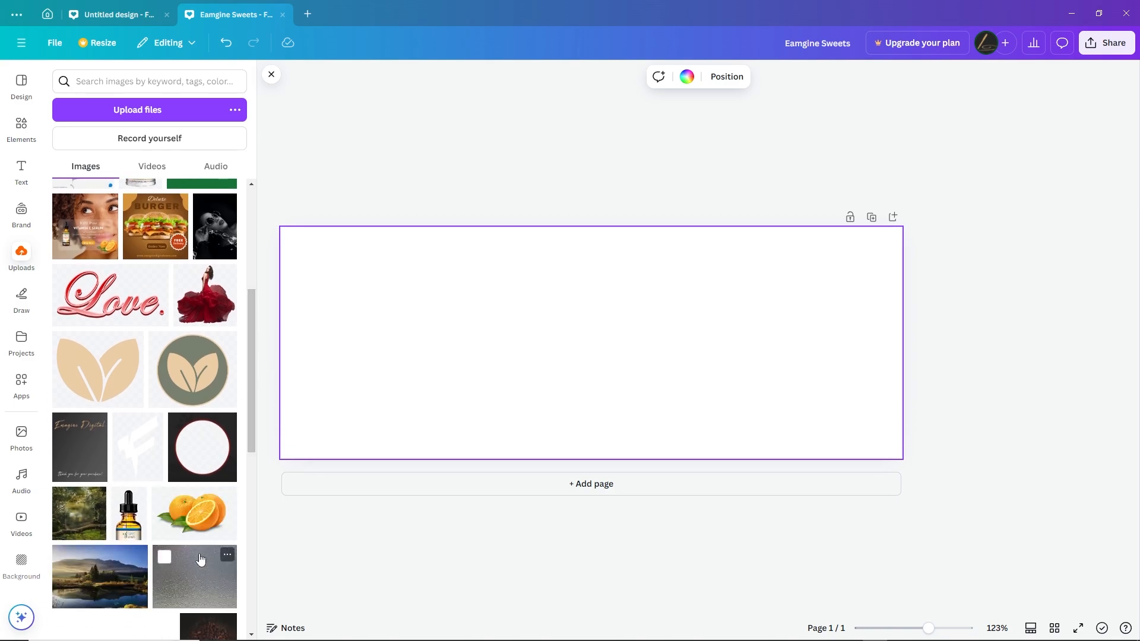
left_click_drag(253, 418, 251, 476)
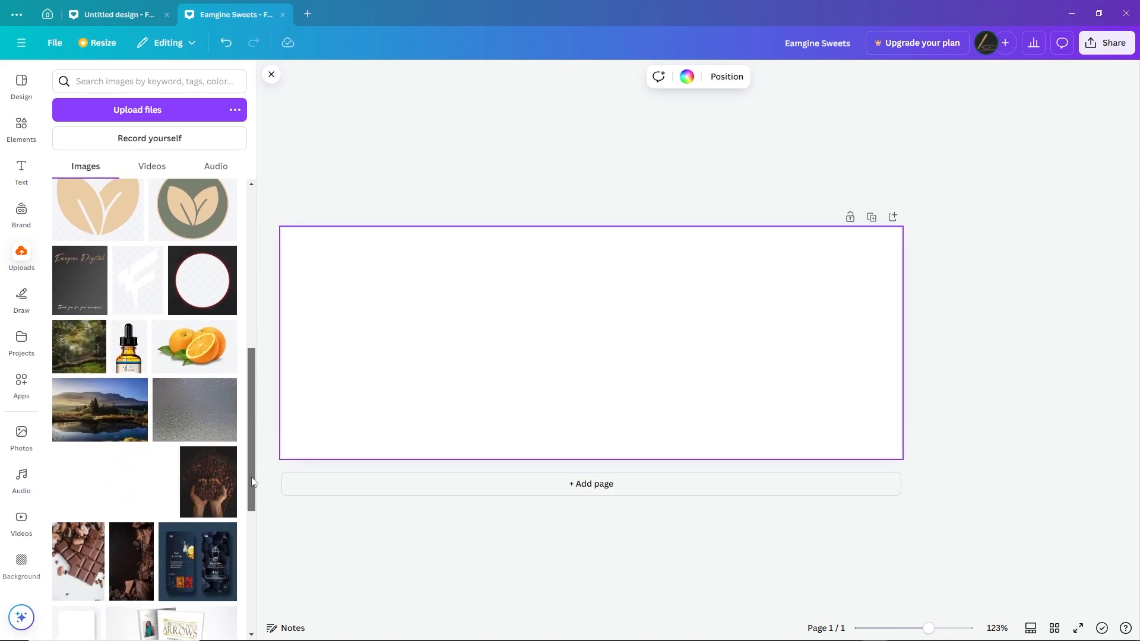
left_click(102, 424)
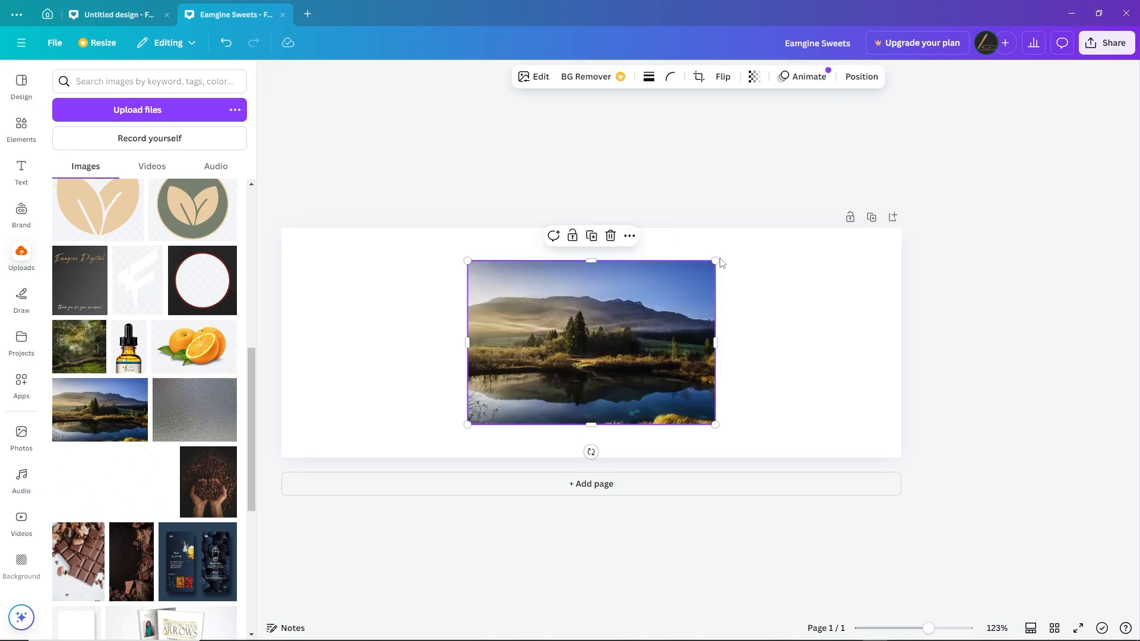
Enlarge the lake photo to cover the whole page and position the treeline around the middle
left_click_drag(723, 261, 957, 211)
left_click_drag(467, 424, 258, 521)
mouse_move(576, 387)
left_mouse_down()
mouse_move(603, 331)
mouse_move(590, 392)
mouse_move(595, 381)
left_mouse_up()
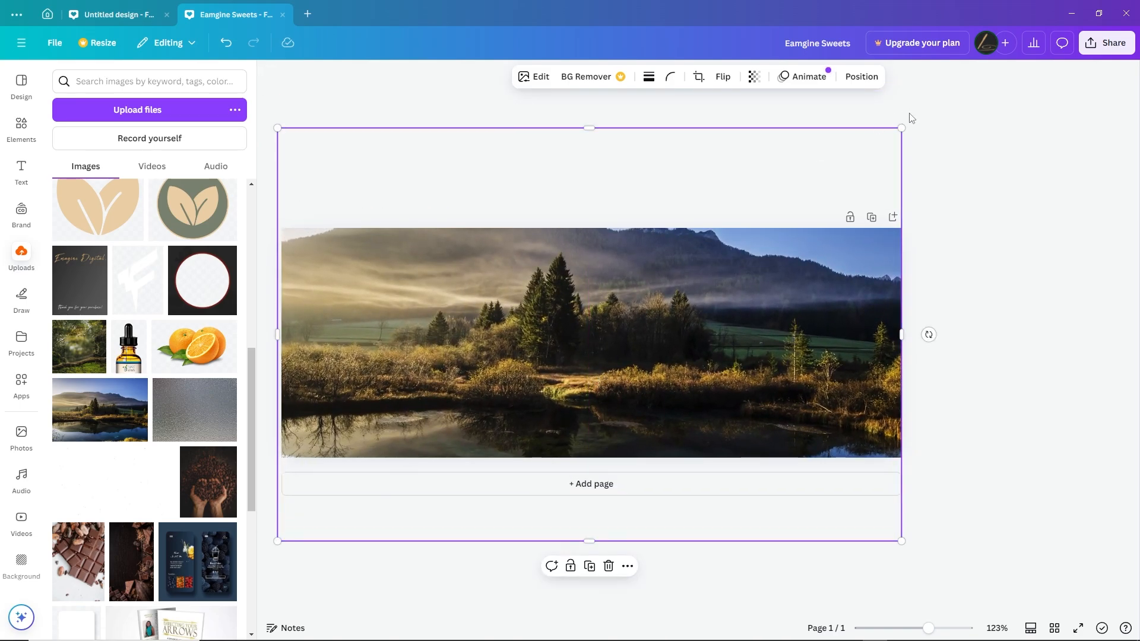
left_click(977, 157)
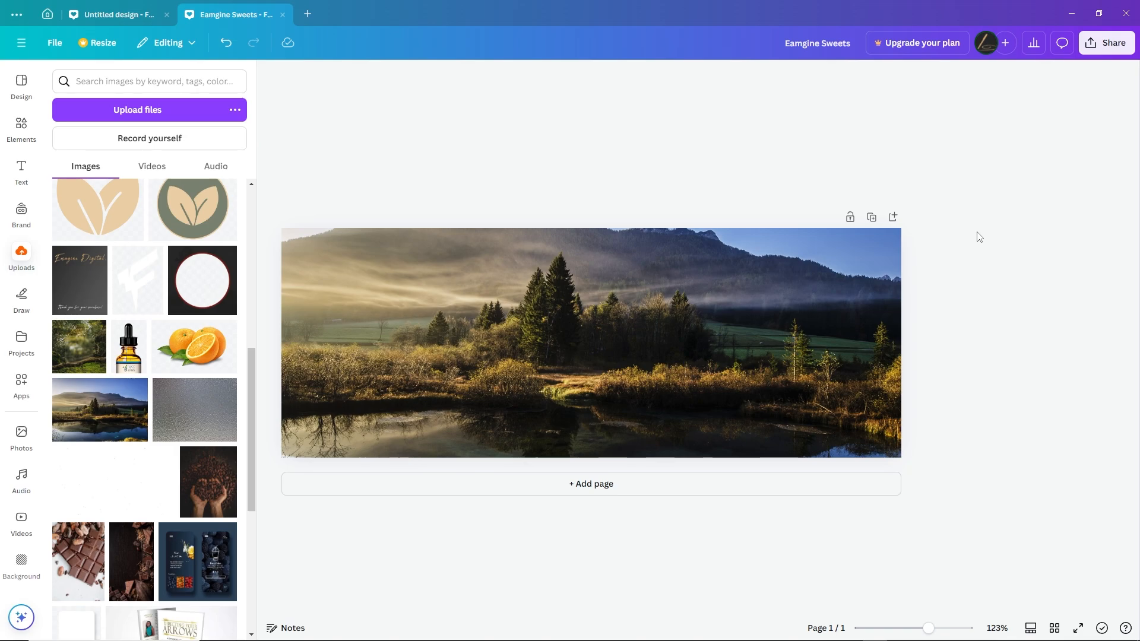
Blur the whole lake photo with an intensity of 23
left_click(611, 370)
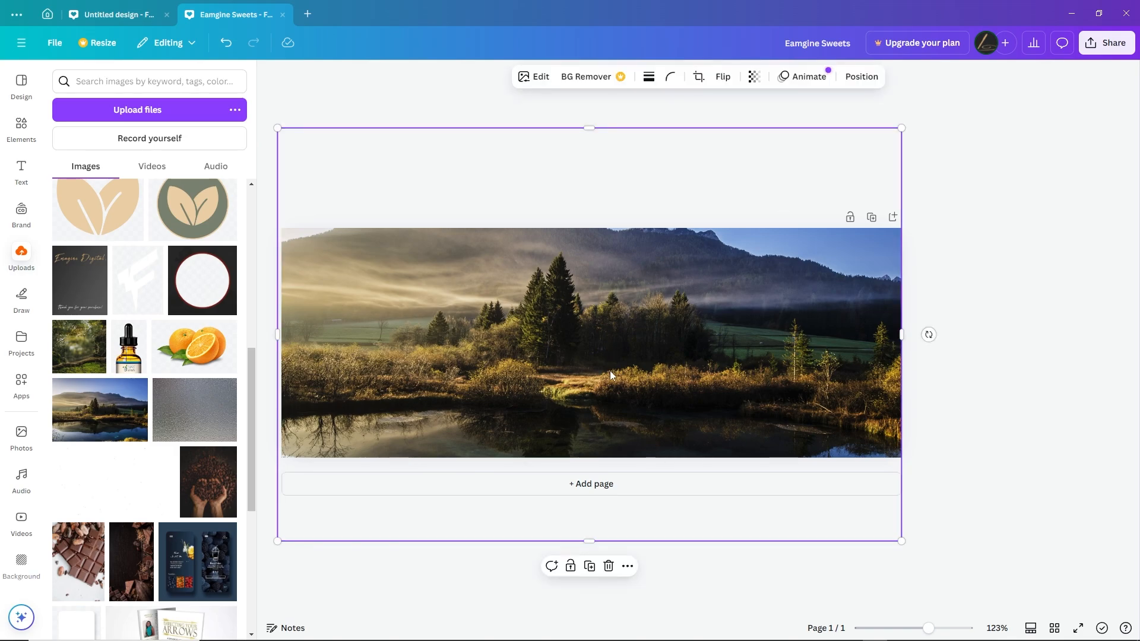
left_click(539, 79)
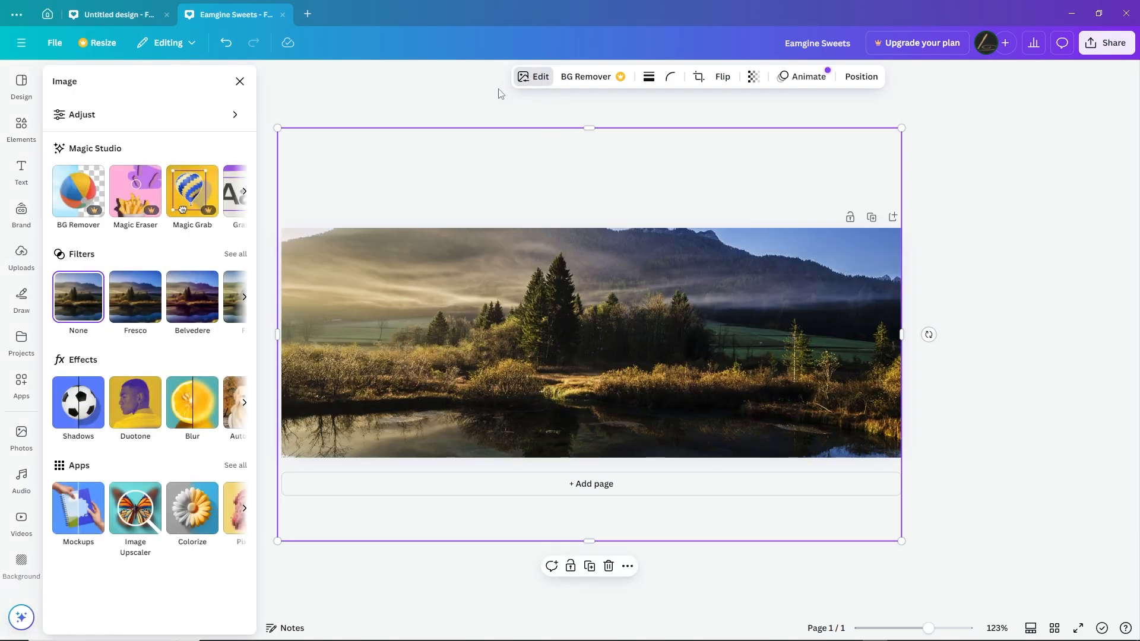
left_click(191, 414)
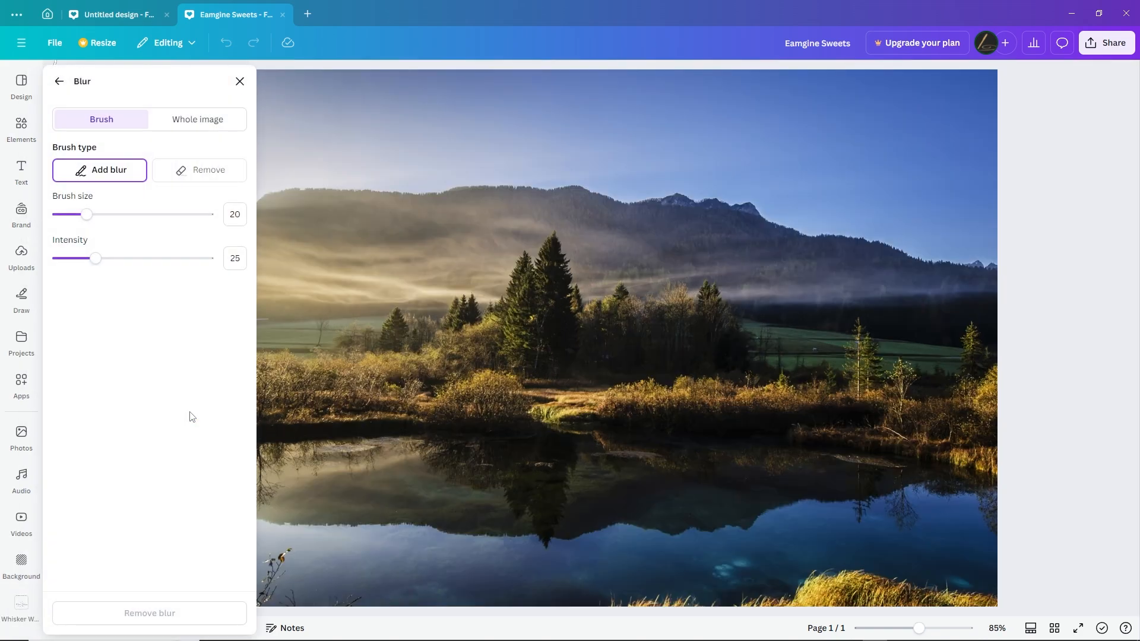
left_click(199, 127)
left_click_drag(58, 174, 94, 178)
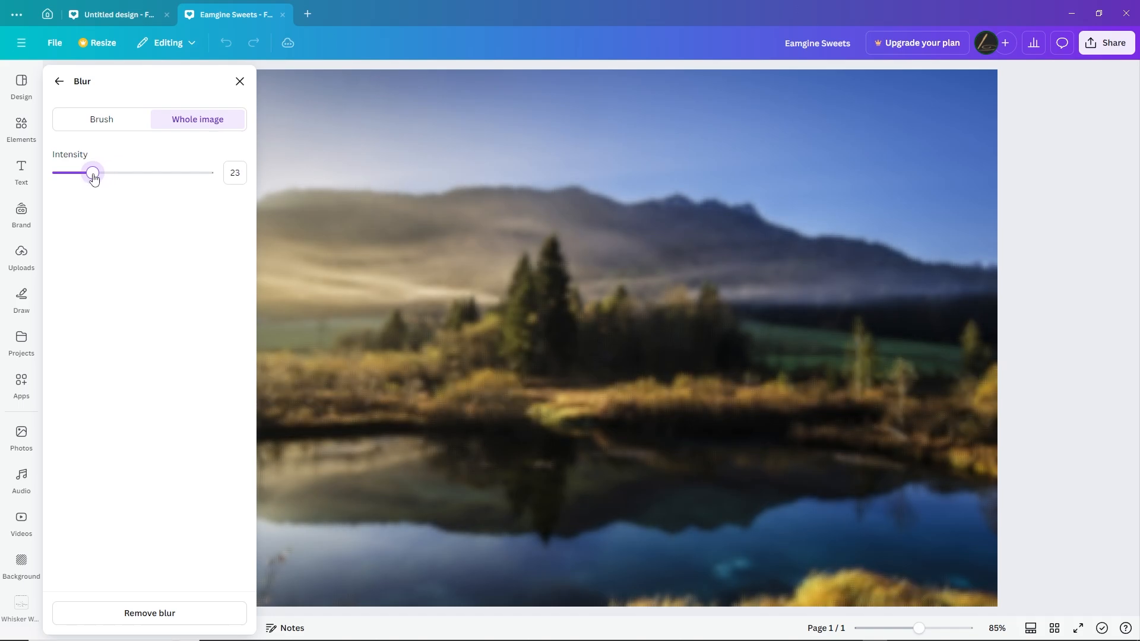
left_click(241, 82)
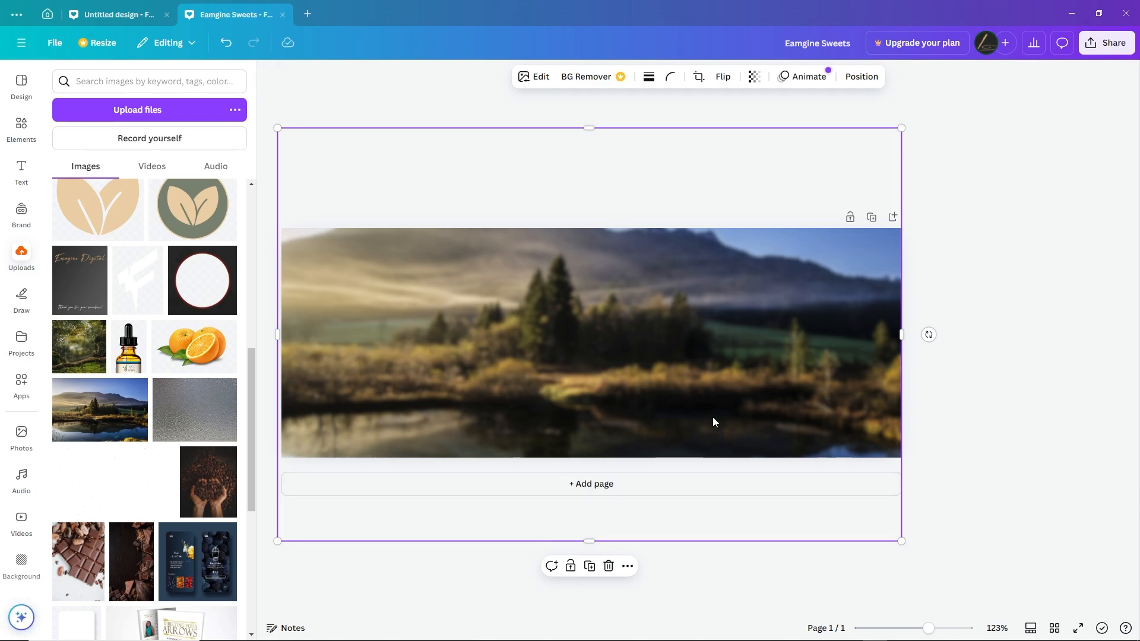
Insert the uploaded gold "Emagine Digital." logo, scale it down and place it near the cover's upper center
left_click_drag(253, 395, 265, 262)
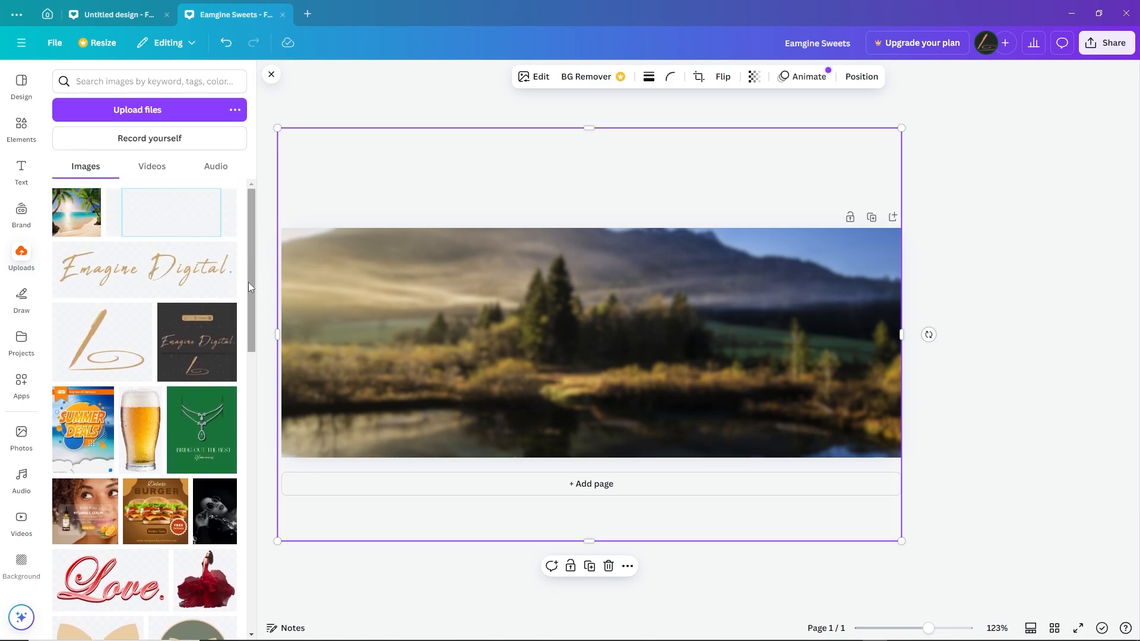
left_click(144, 269)
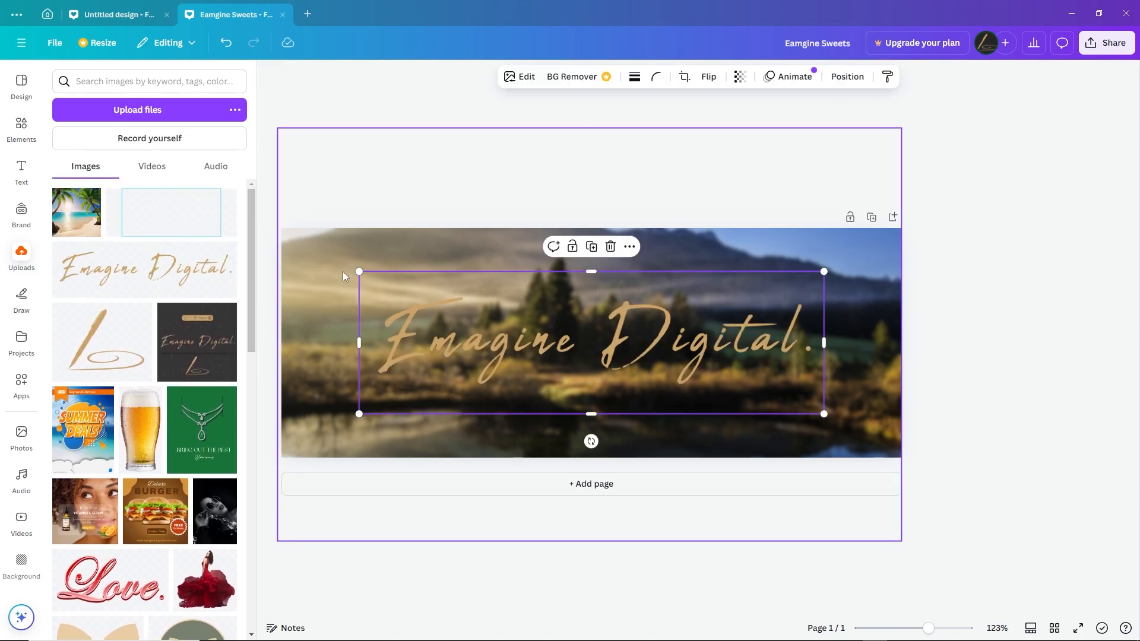
left_click_drag(360, 273, 500, 319)
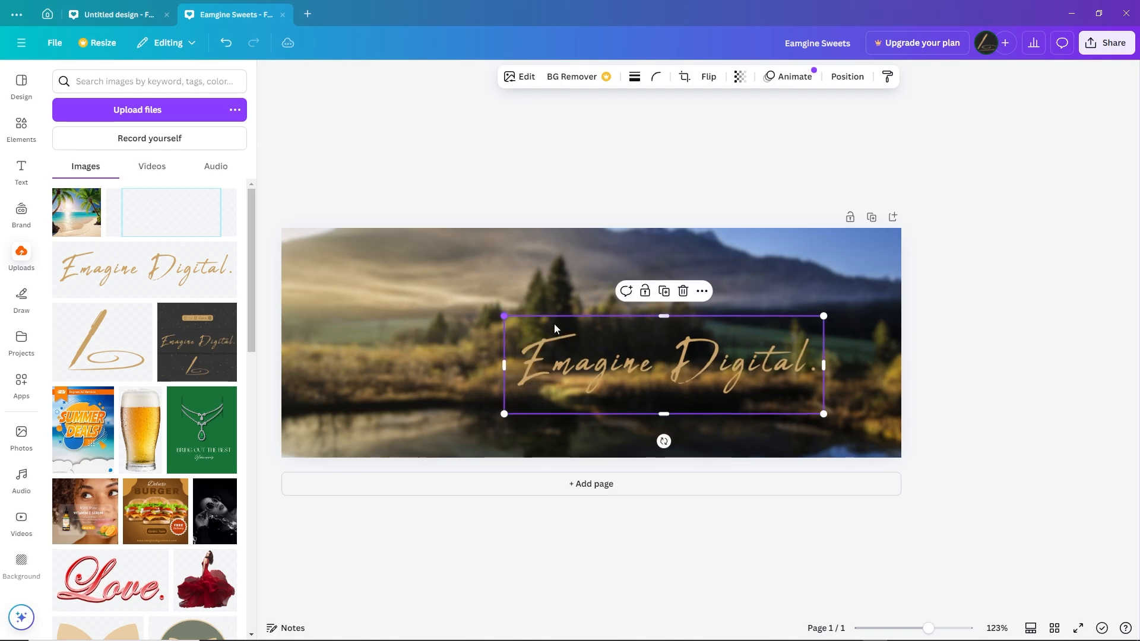
left_click_drag(699, 371, 653, 289)
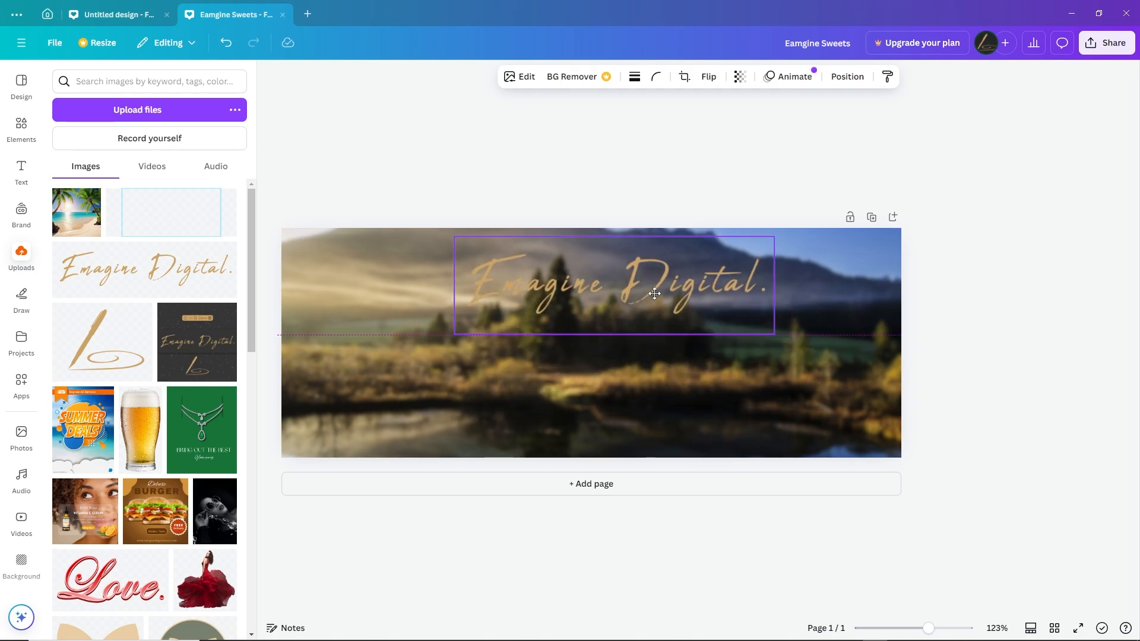
left_click_drag(775, 337, 720, 320)
left_click_drag(640, 283, 650, 290)
left_click(689, 209)
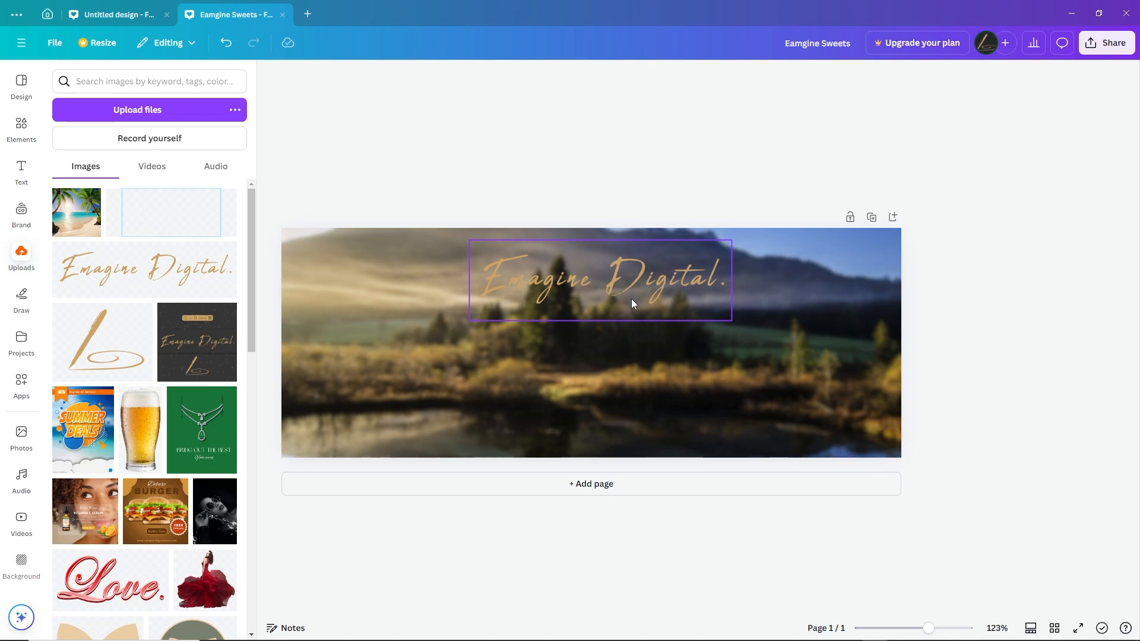
Add a square shape, stretch it over the whole cover and fill it with the lake photo's near-black color
left_click(21, 127)
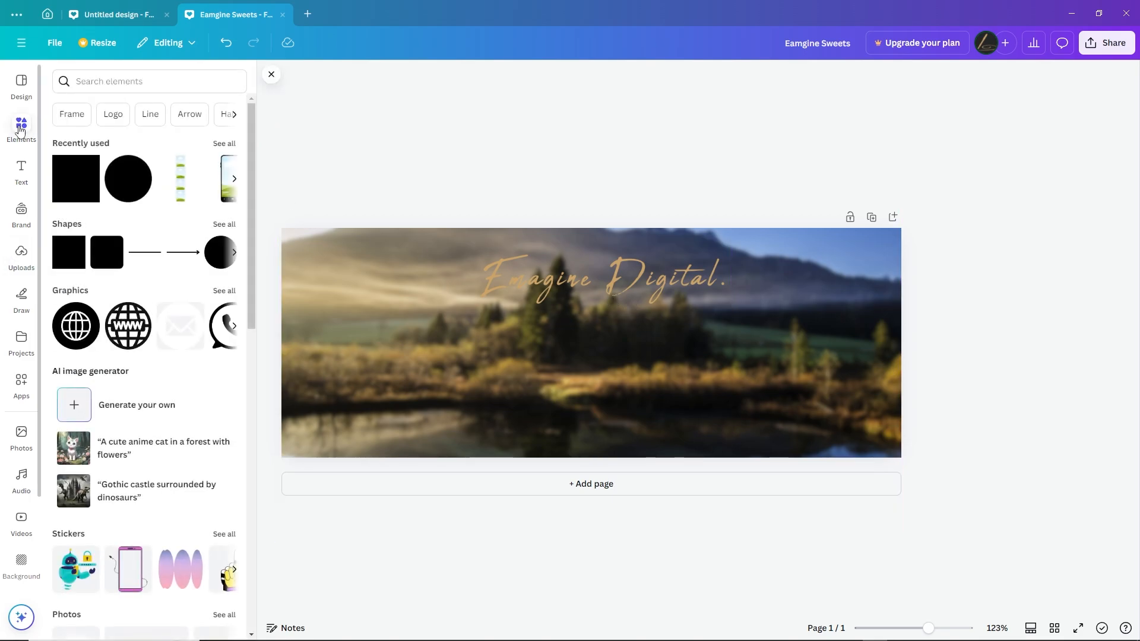
left_click(65, 259)
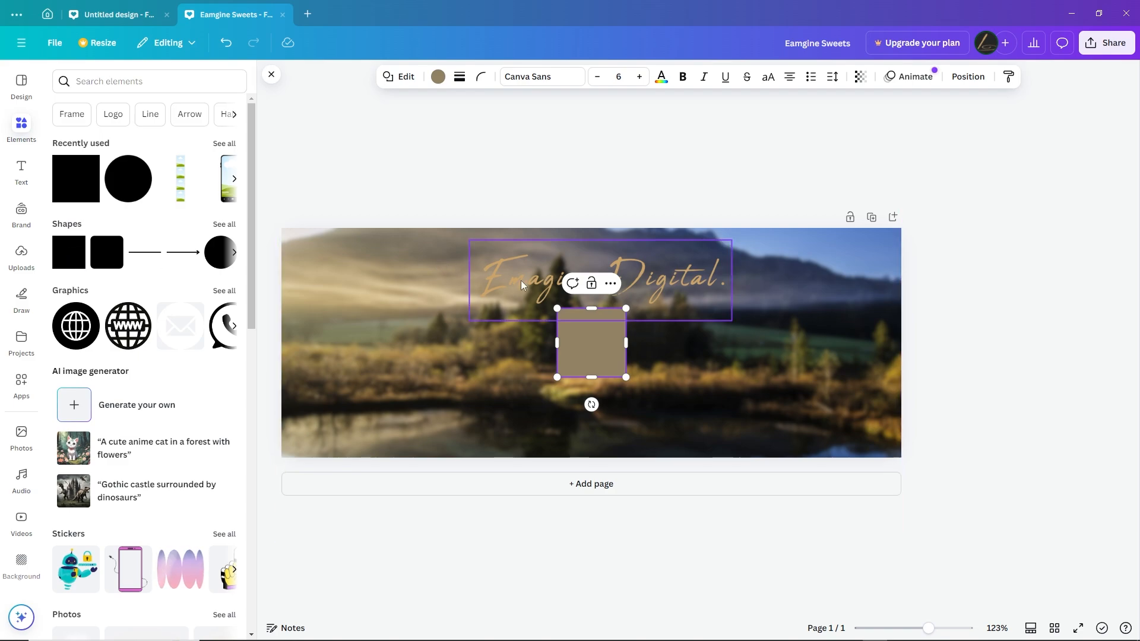
left_click_drag(557, 308, 278, 220)
left_click_drag(640, 383, 922, 468)
left_click(719, 324)
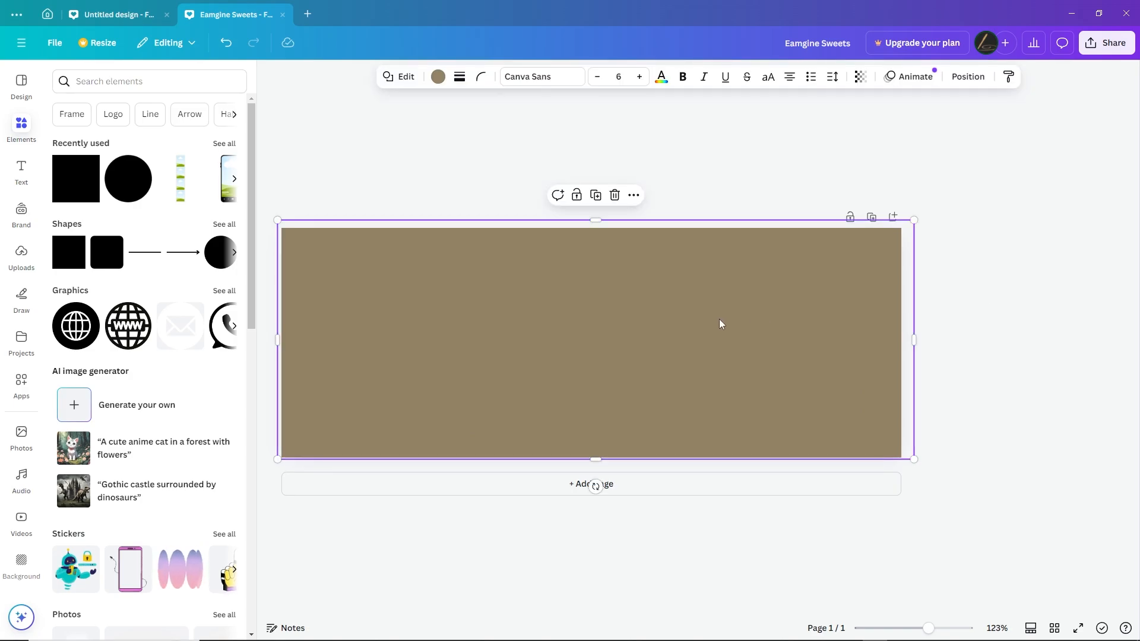
left_click(438, 77)
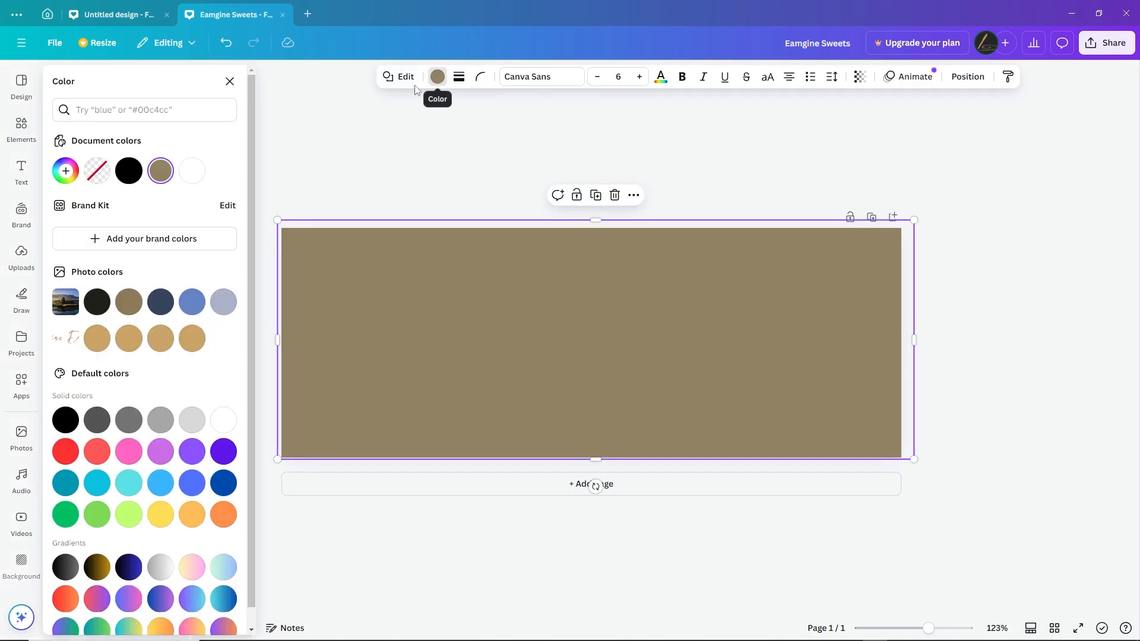
left_click(98, 305)
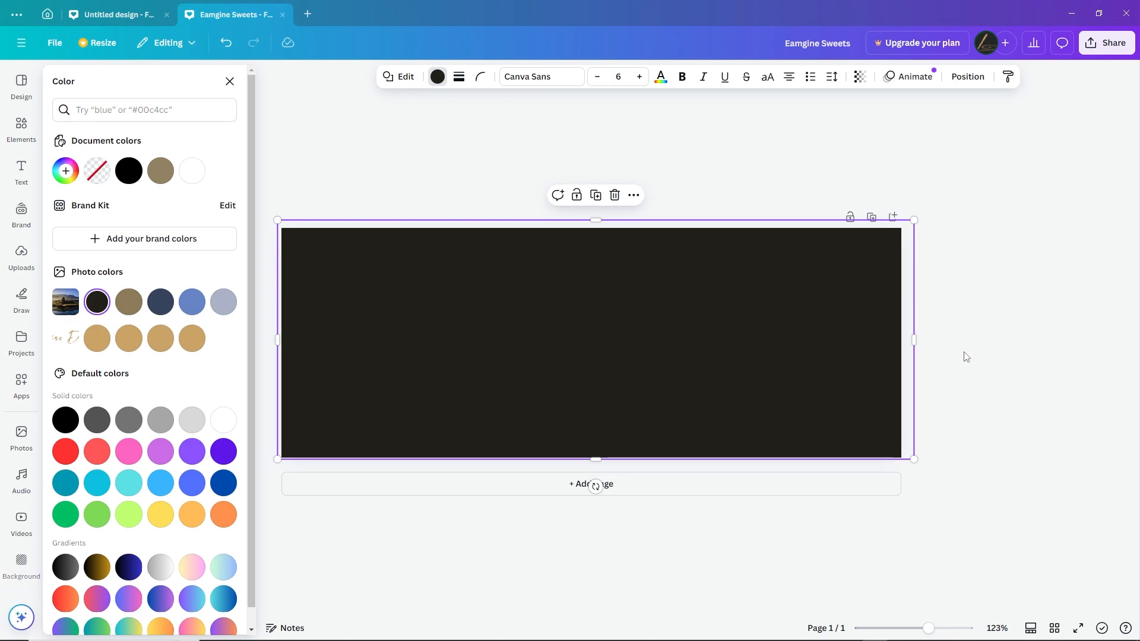
Move the dark rectangle's layer beneath the "Emagine Digital." logo and above the lake photo
left_click(968, 77)
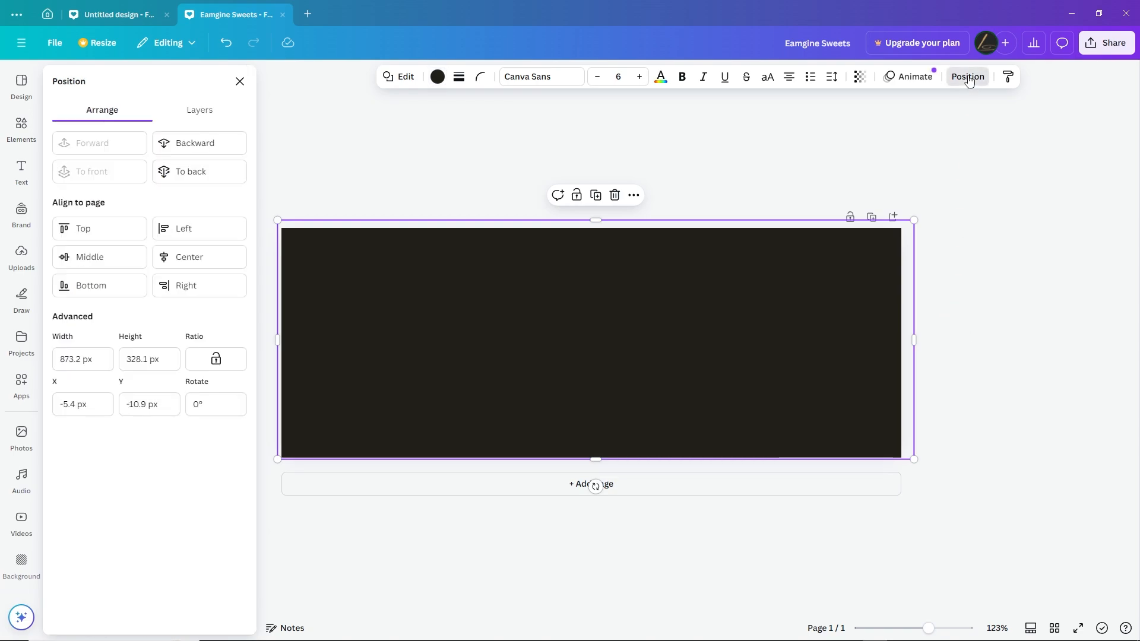
left_click(200, 113)
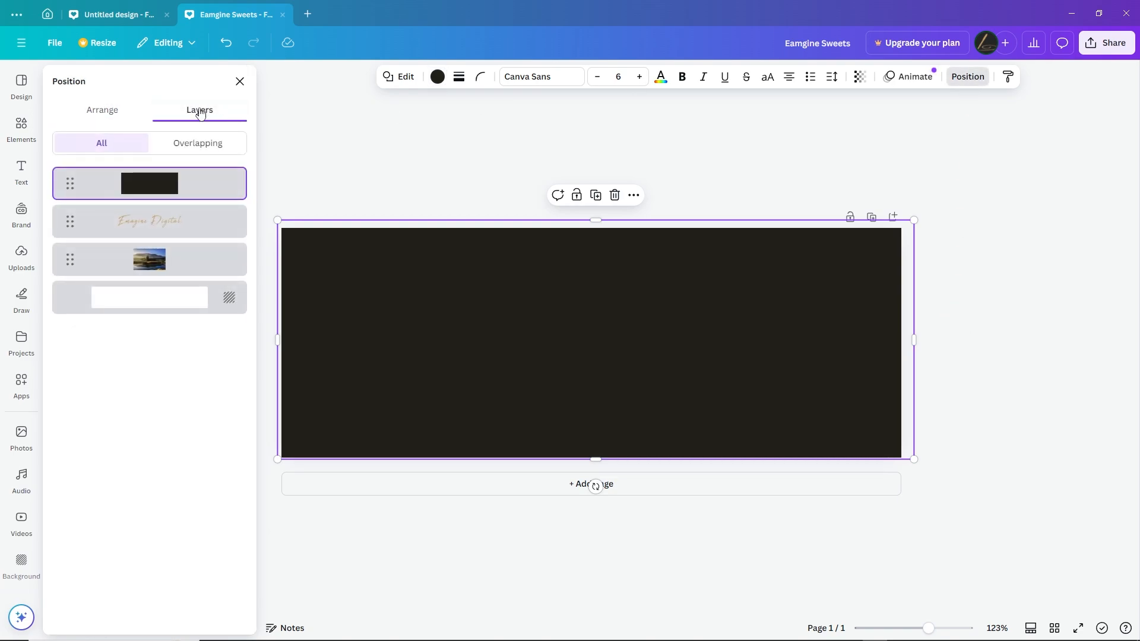
left_click_drag(158, 183, 157, 230)
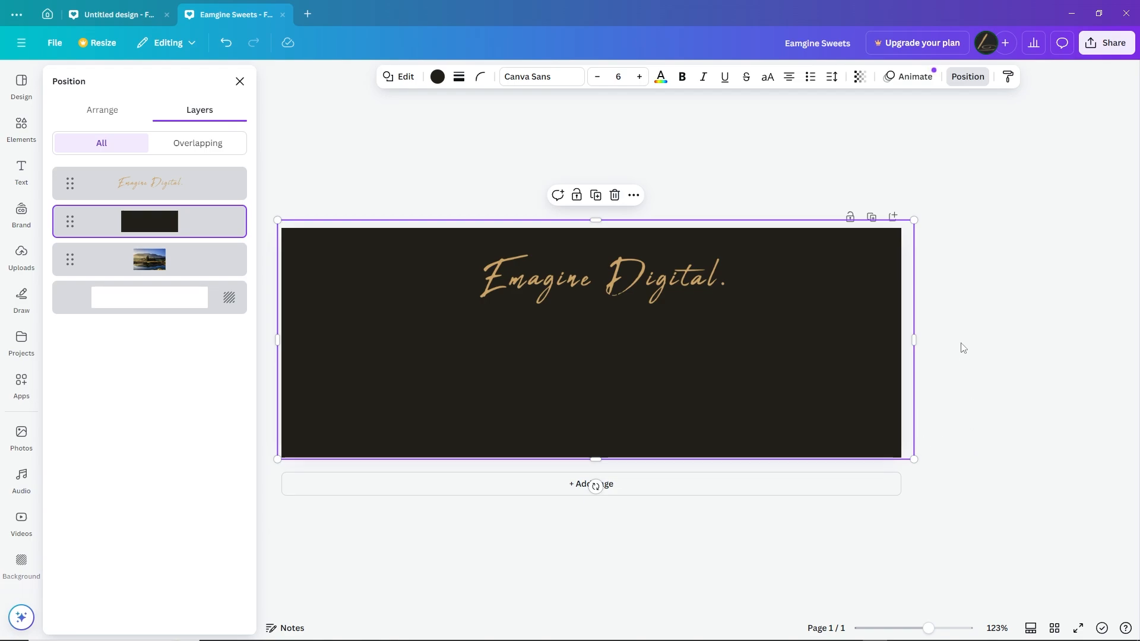
Set the dark overlay rectangle's transparency to 32 and deselect it
left_click(861, 77)
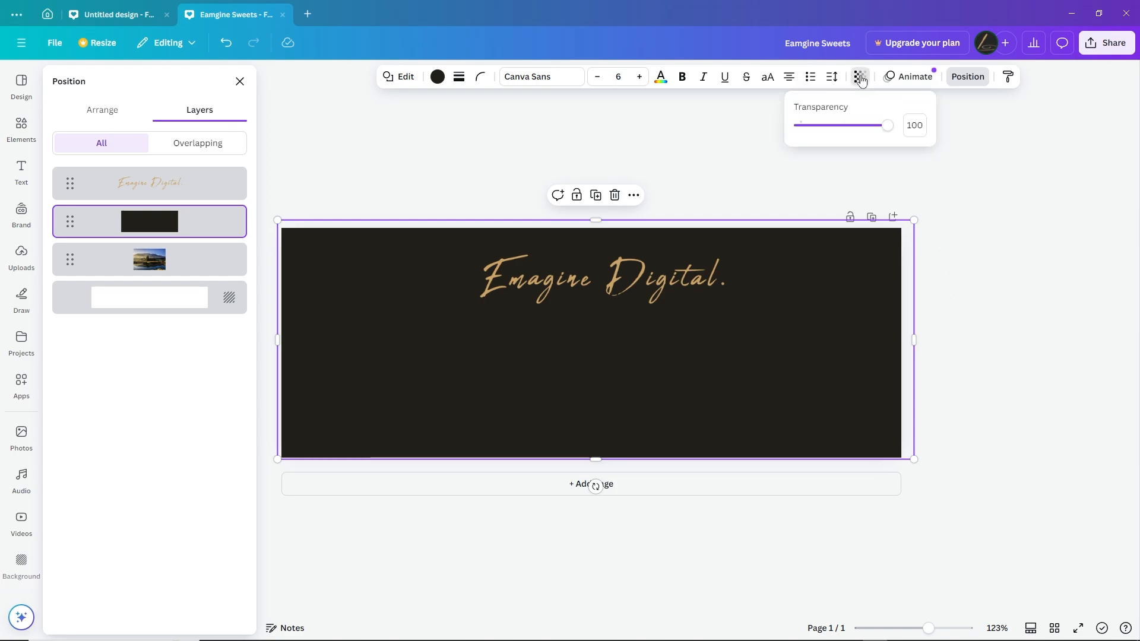
left_click_drag(890, 133, 829, 132)
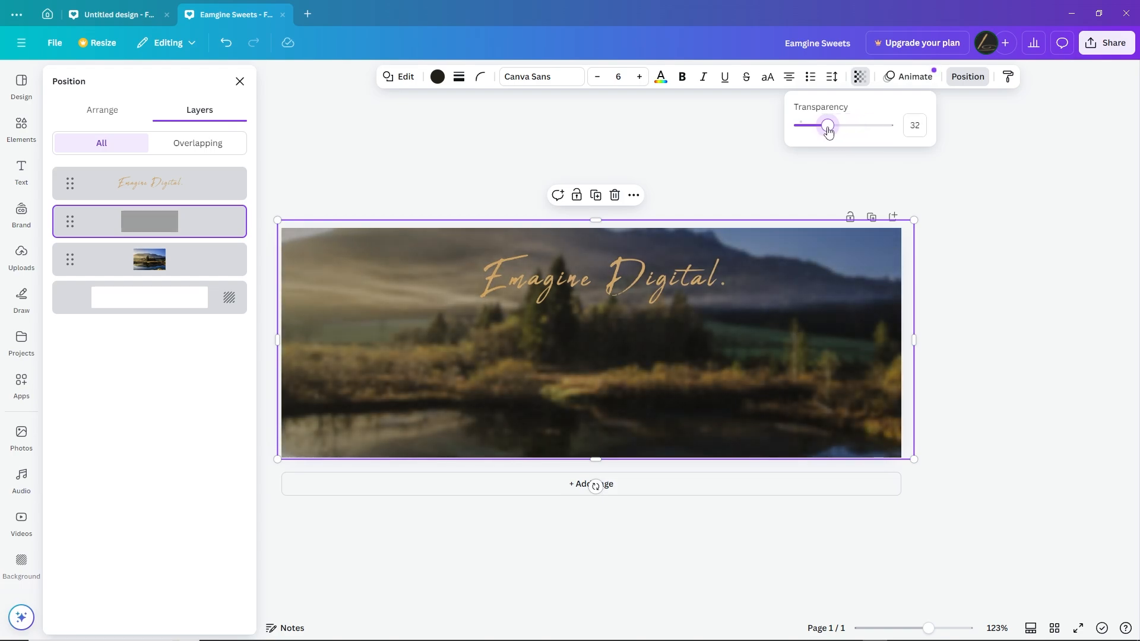
left_click(972, 163)
left_click(997, 335)
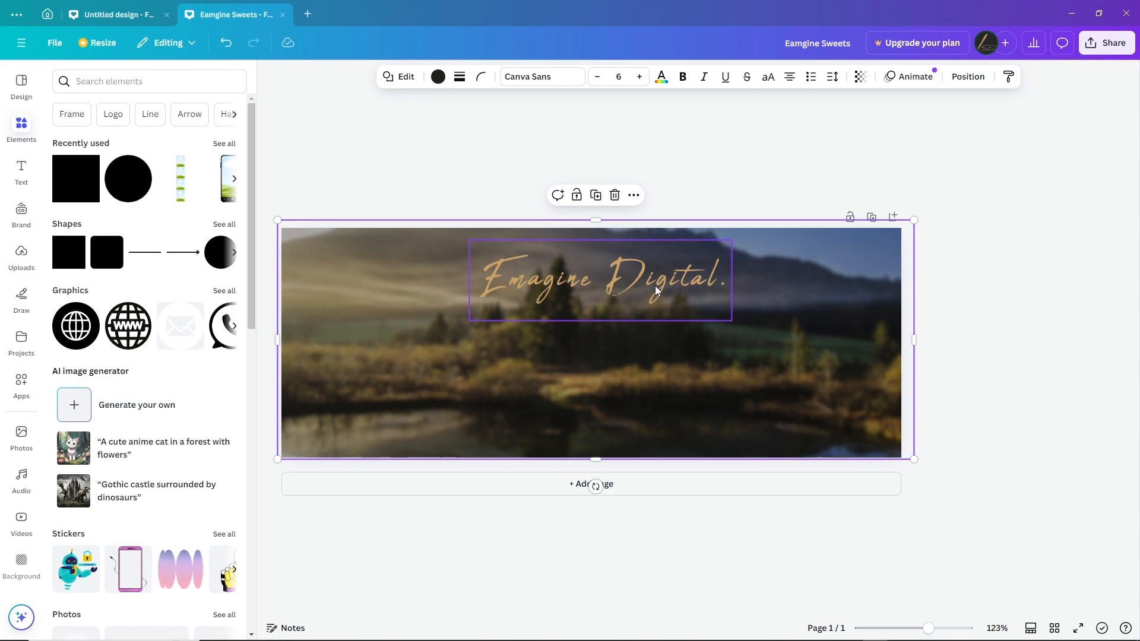
left_click(717, 169)
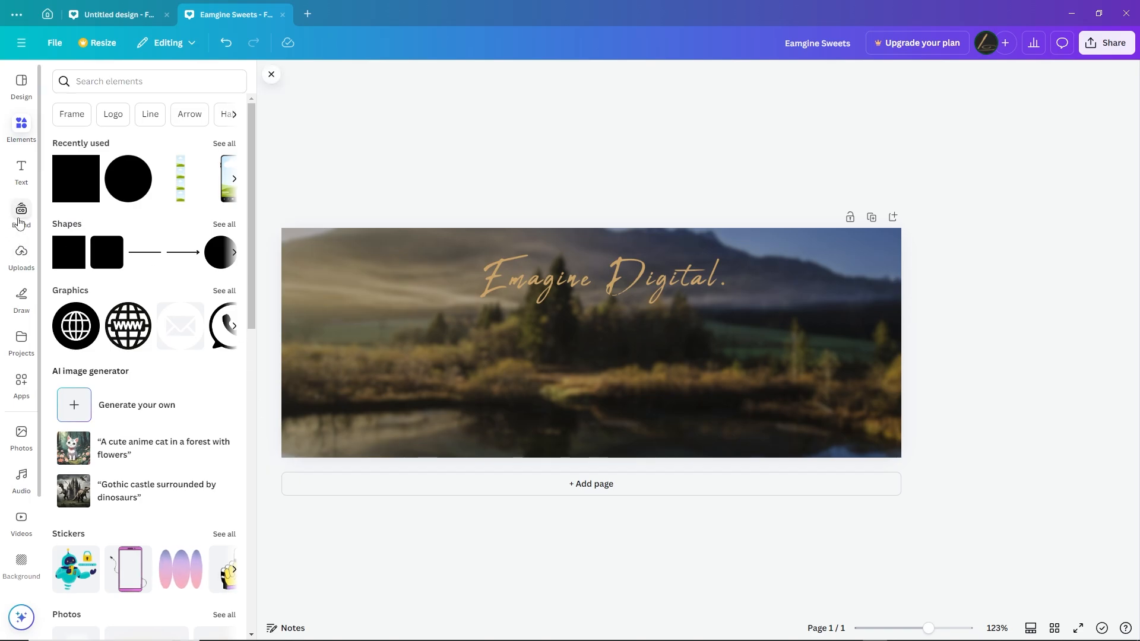
Insert the uploaded white cloud image, scale it down and place it in the cover's upper right area
left_click(22, 254)
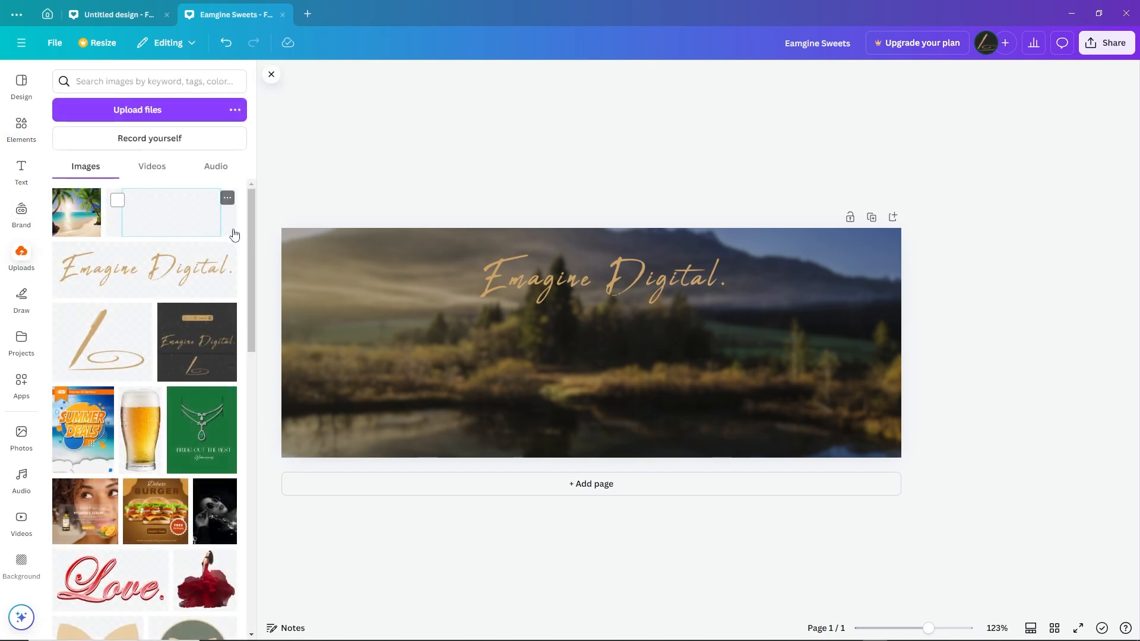
left_click_drag(251, 215, 264, 527)
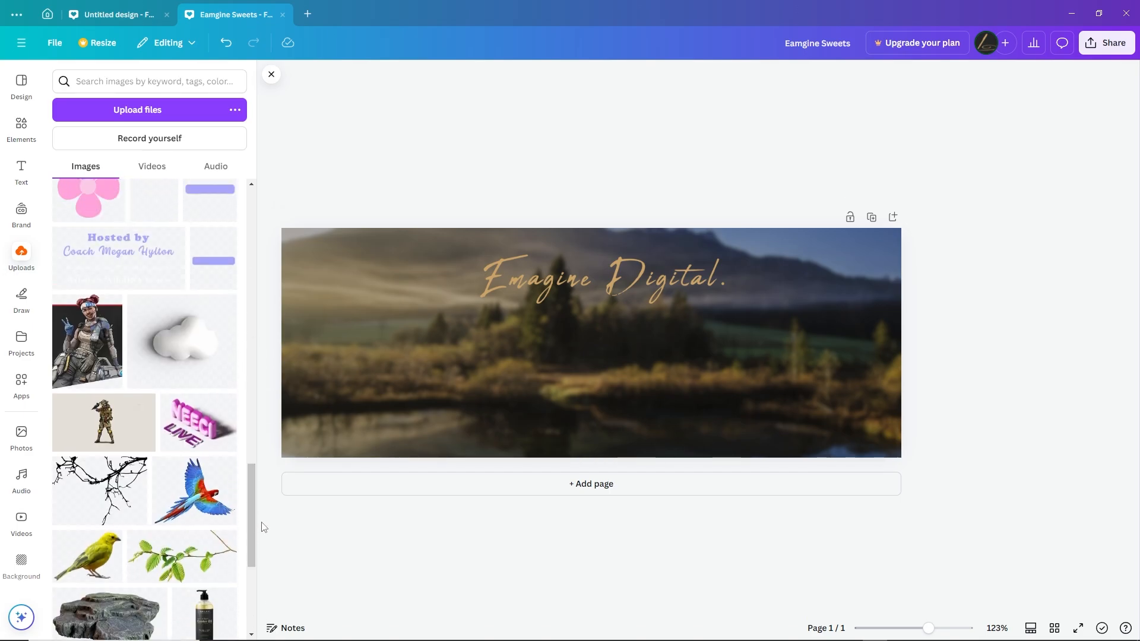
left_click(197, 349)
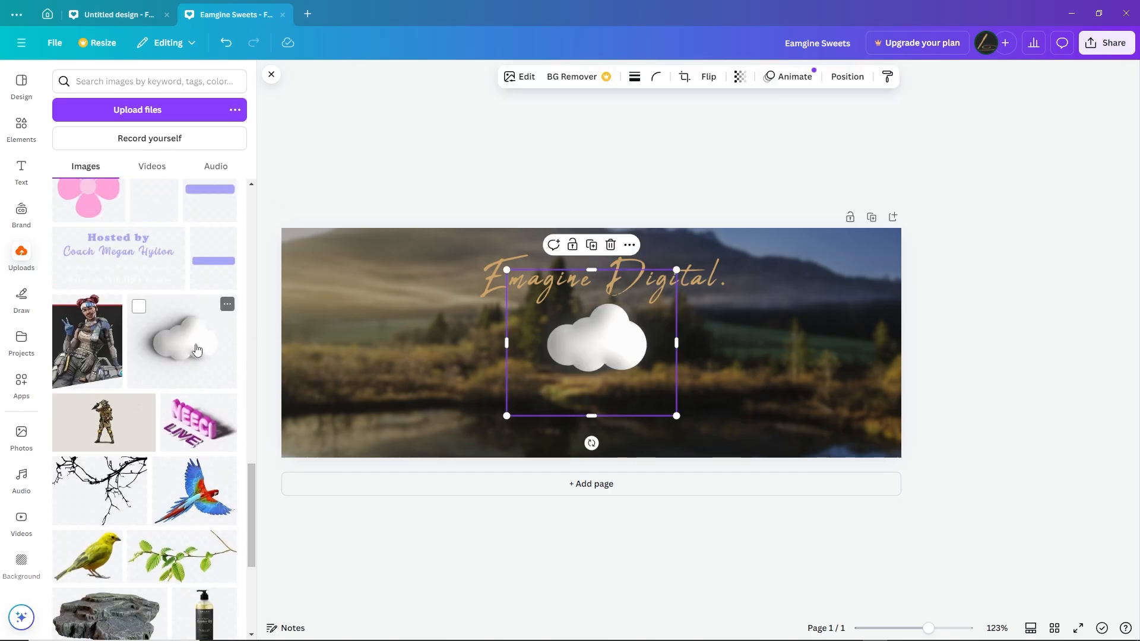
left_click_drag(506, 270, 554, 311)
left_click_drag(628, 359, 818, 287)
Duplicate the cloud twice and overlap the copies into a three-cloud cluster, with the front cloud slightly larger and lower
right_click(812, 285)
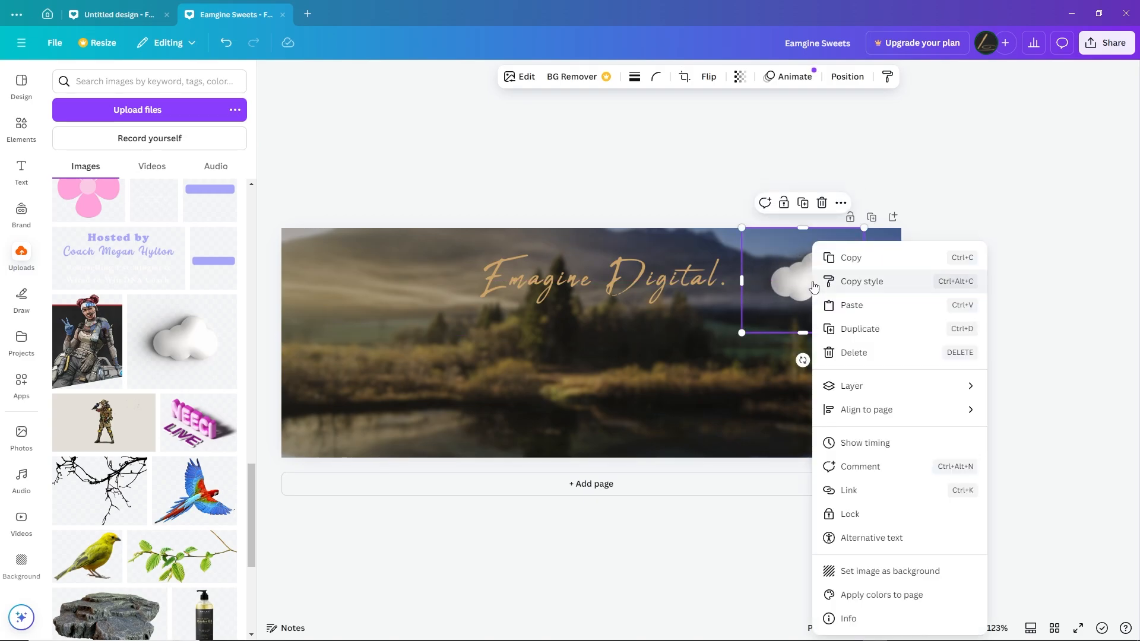
left_click(843, 325)
left_click_drag(830, 288, 861, 278)
right_click(867, 292)
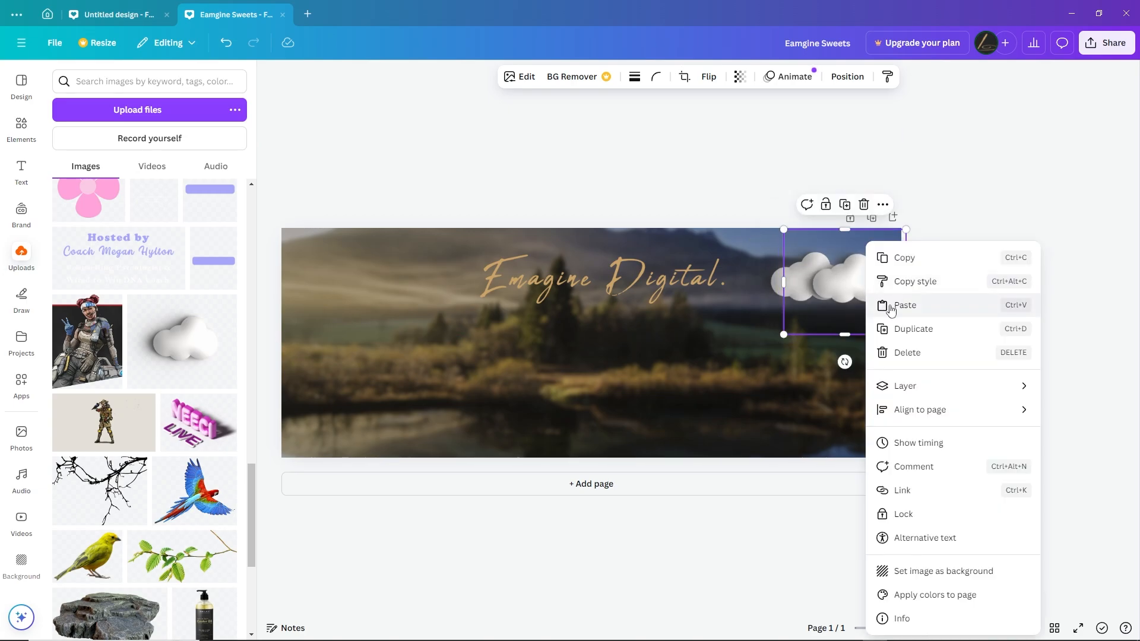
left_click(908, 328)
left_click_drag(878, 305, 807, 280)
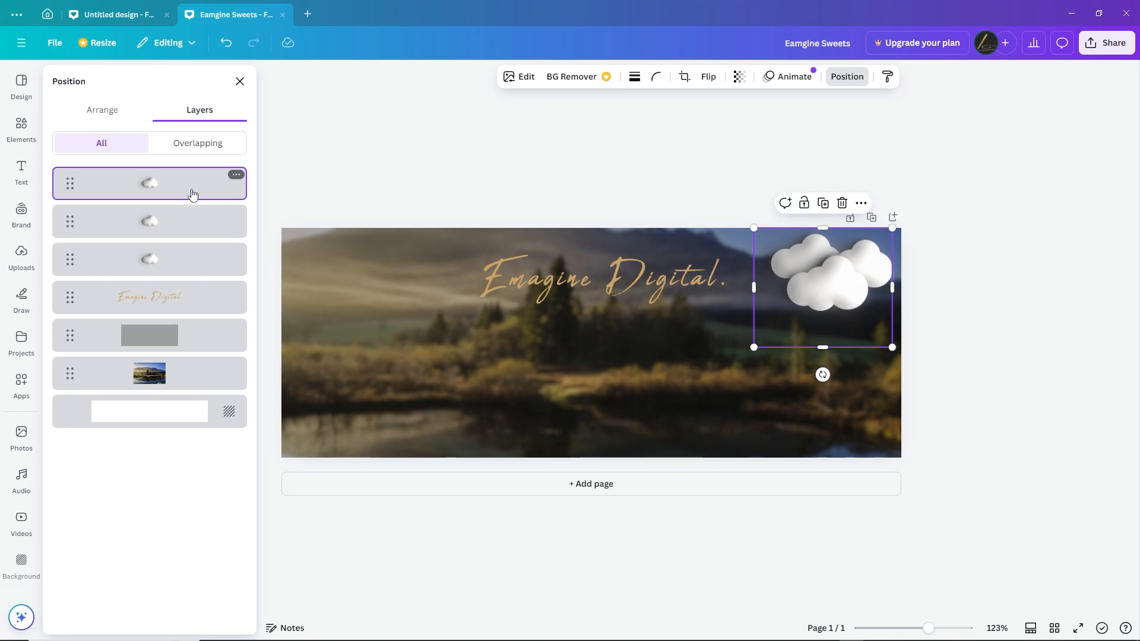
Group the three cloud layers into one element
left_click(194, 227, "shift")
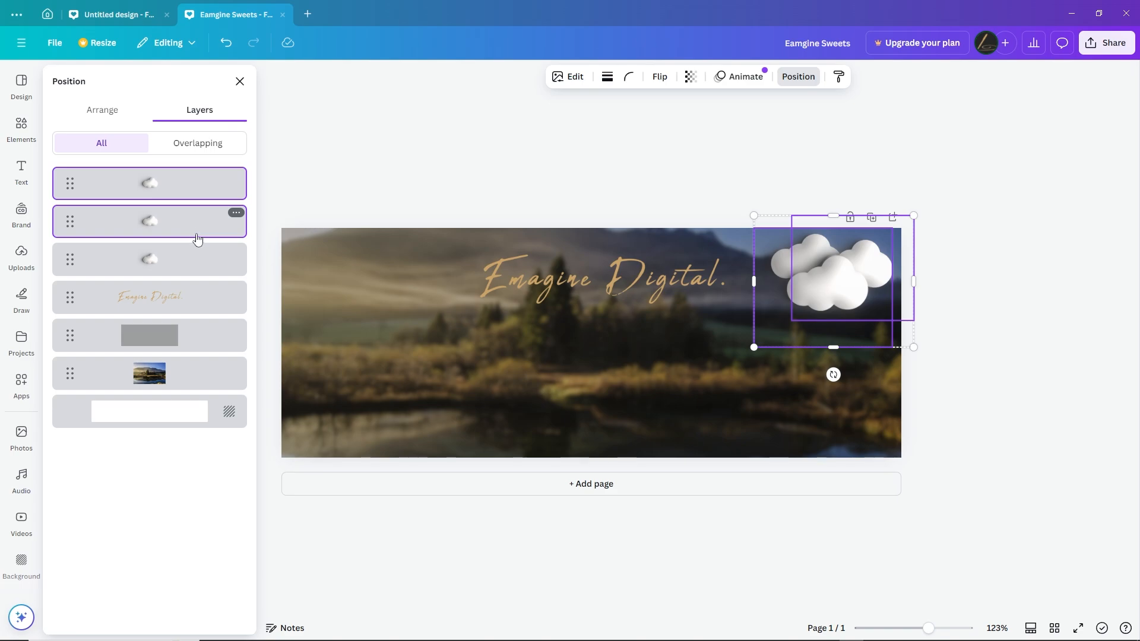
left_click(193, 261, "shift")
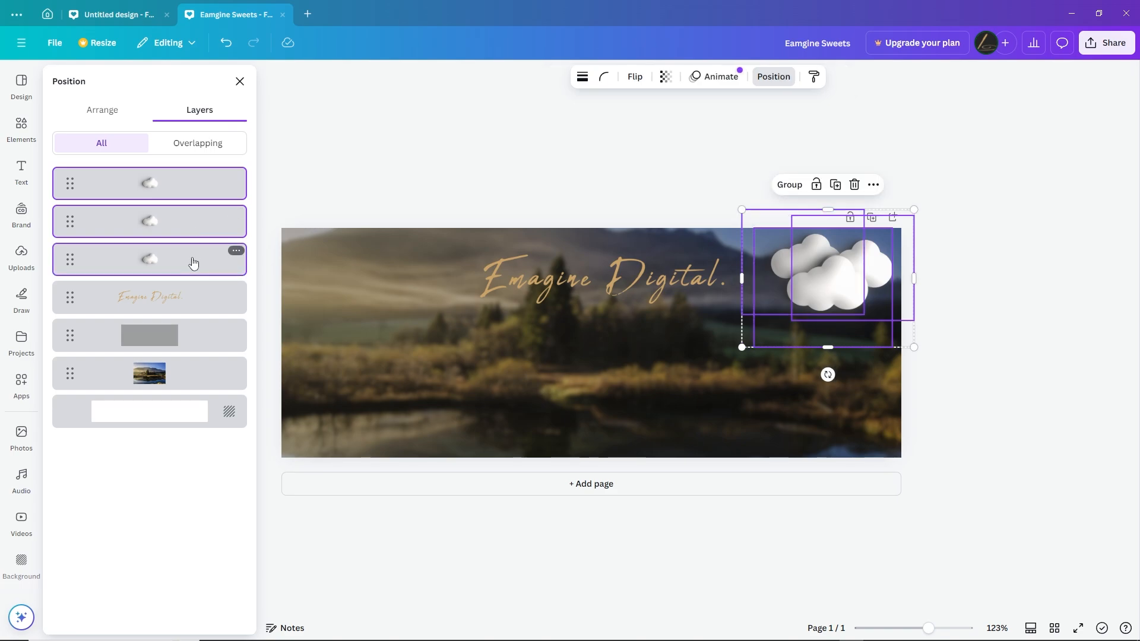
right_click(193, 262)
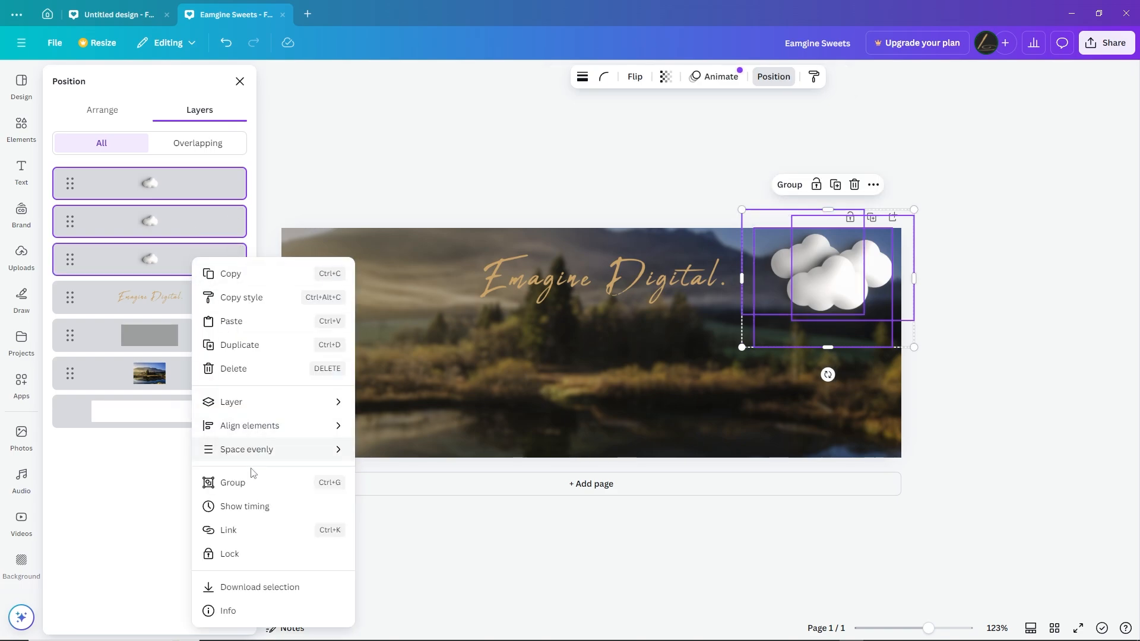
left_click(244, 484)
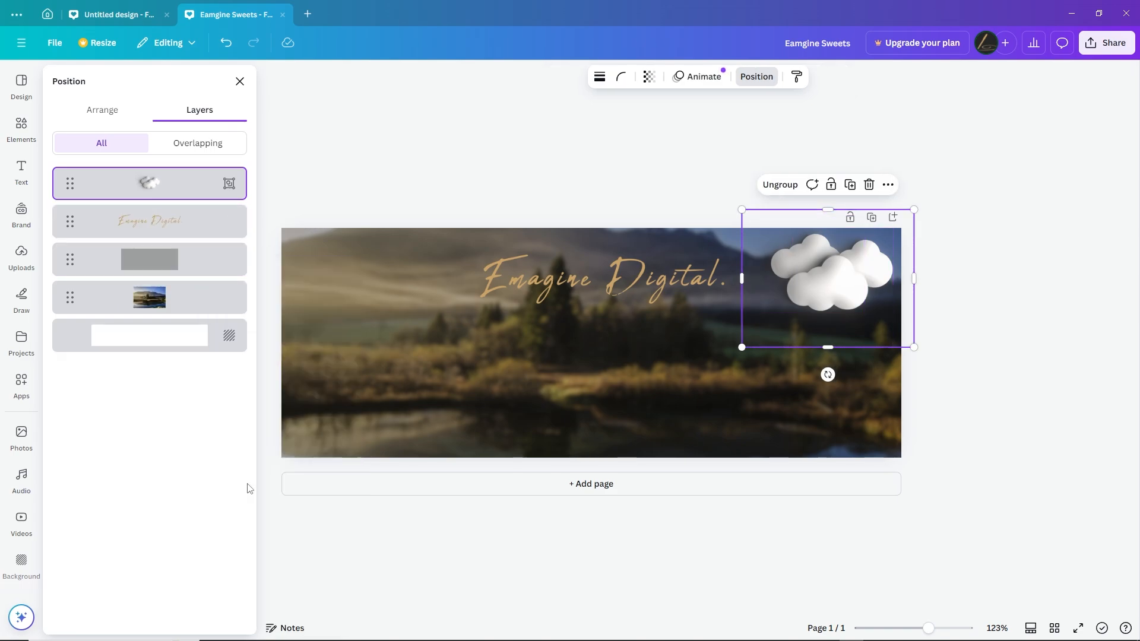
Duplicate the cloud group, place the copy in the cover's upper left corner and nudge the original group slightly down
right_click(821, 276)
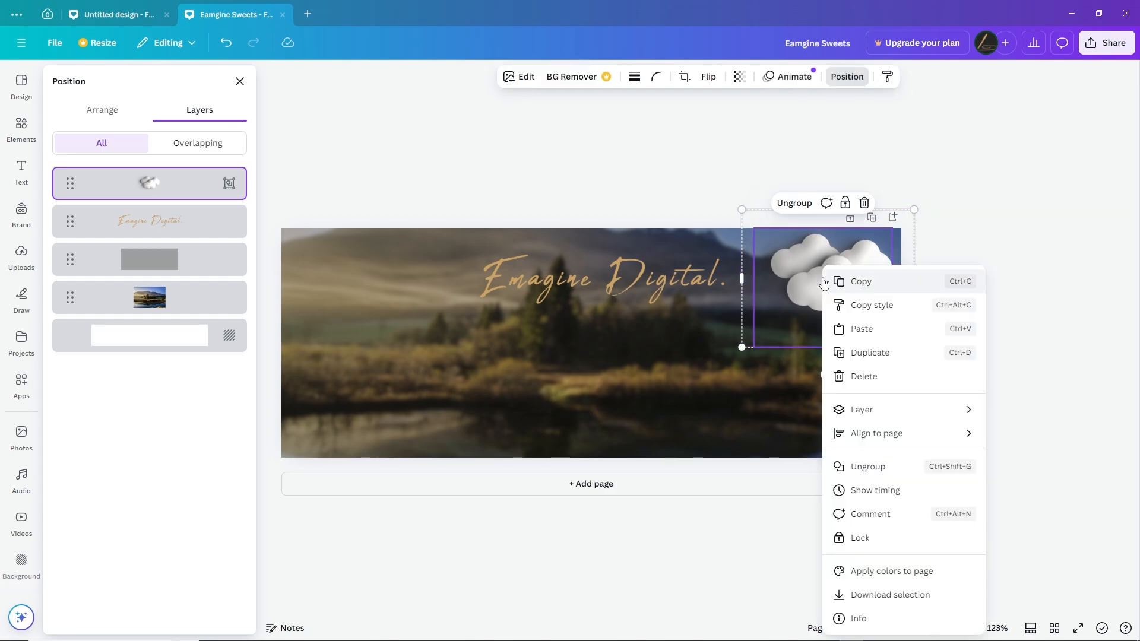
left_click(882, 351)
left_click_drag(859, 297, 372, 292)
left_click(847, 279)
left_click_drag(848, 278, 848, 281)
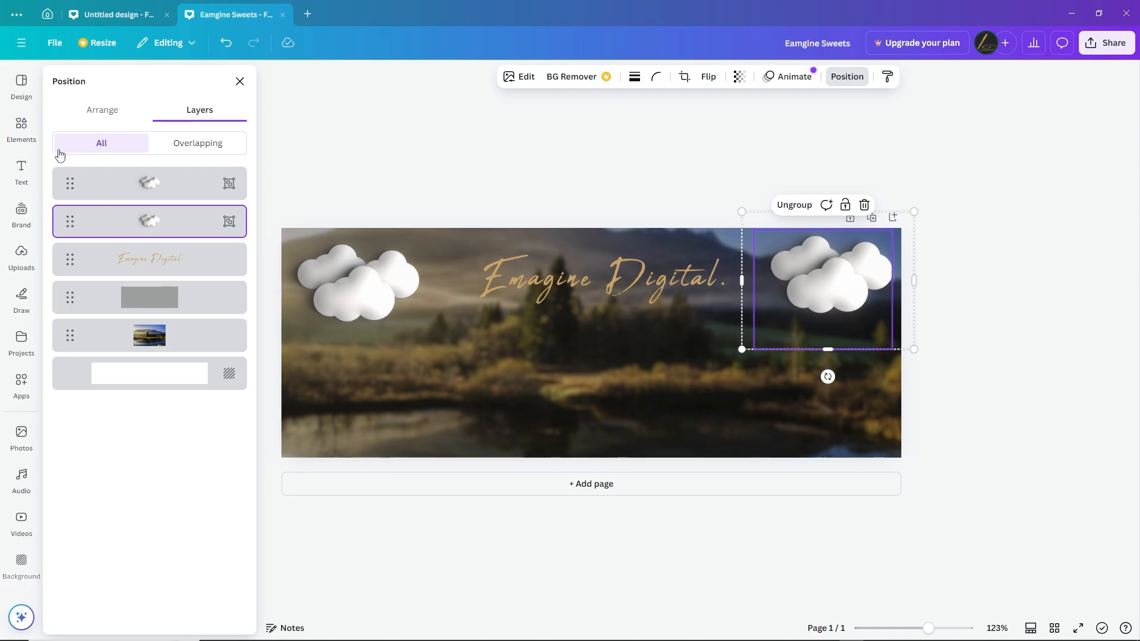
Insert the uploaded rock image, enlarge it and place it so its top rises from the cover's lower right edge
left_click(24, 252)
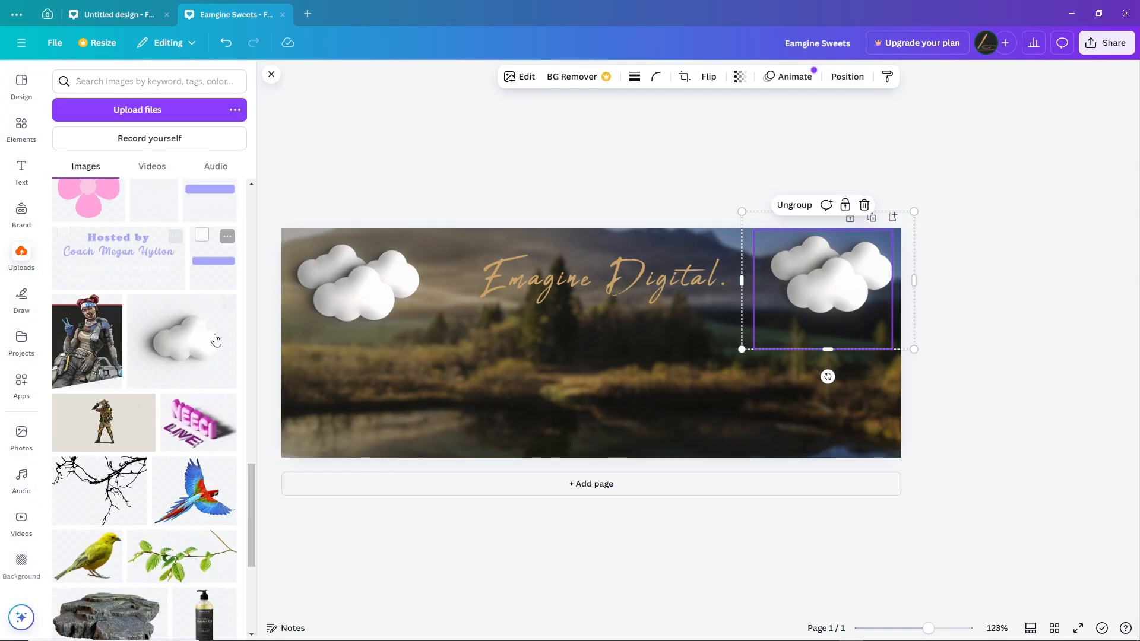
left_click(135, 636)
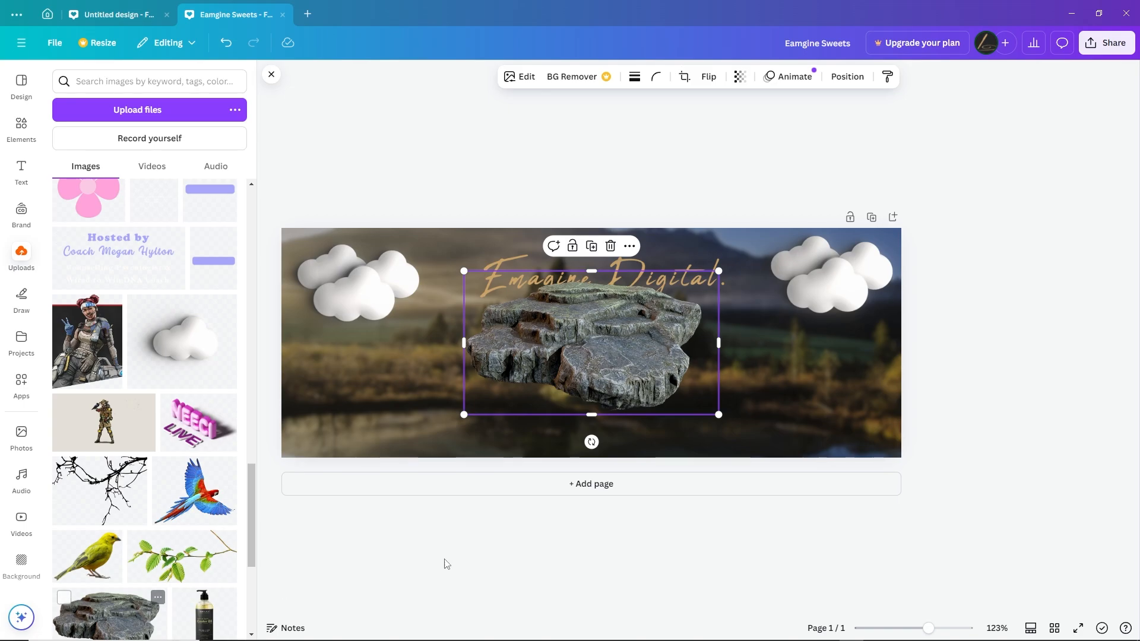
left_click_drag(614, 399, 847, 441)
left_click_drag(692, 503, 549, 585)
left_click_drag(818, 393, 821, 420)
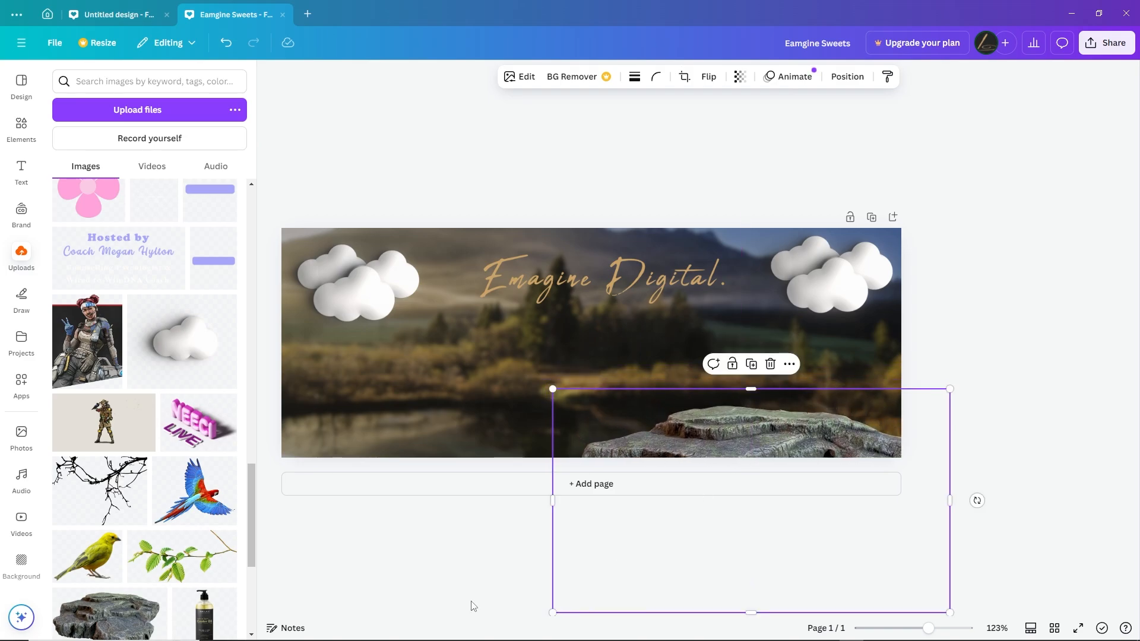
Insert the uploaded yellow bird, scale it down, flip it horizontally and stand it on the rock
left_click(106, 562)
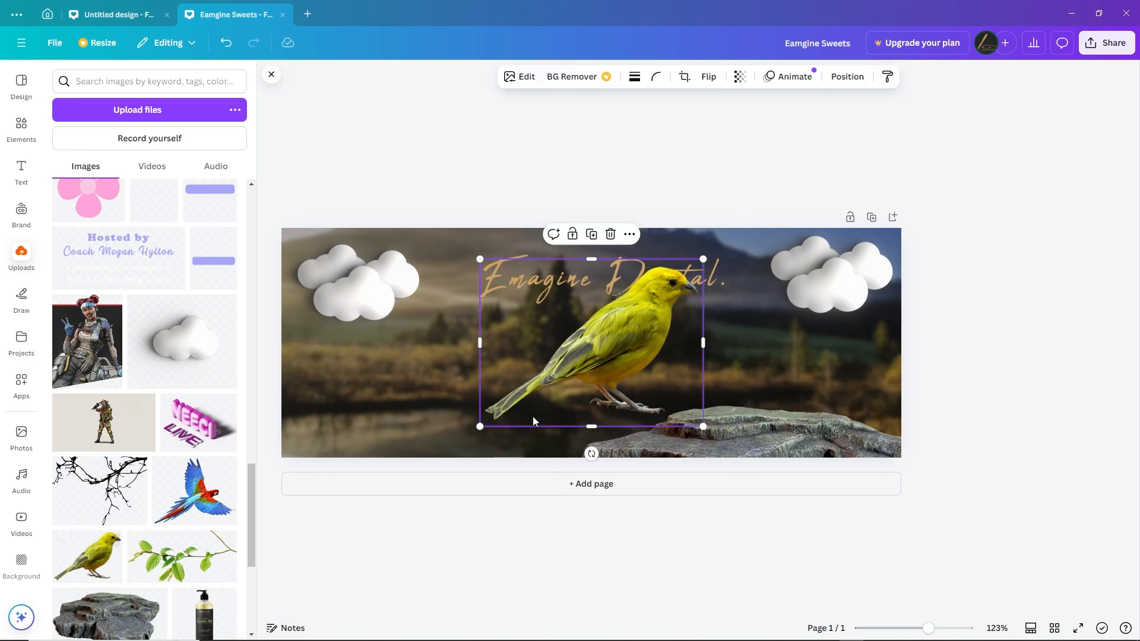
left_click_drag(479, 262, 488, 269)
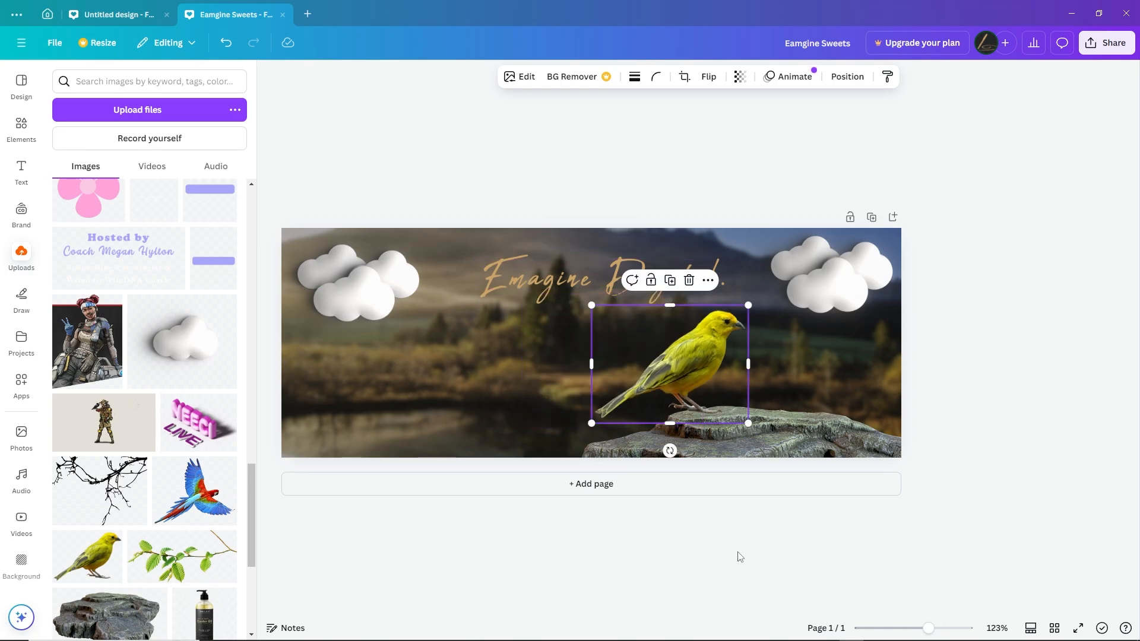
left_click(709, 78)
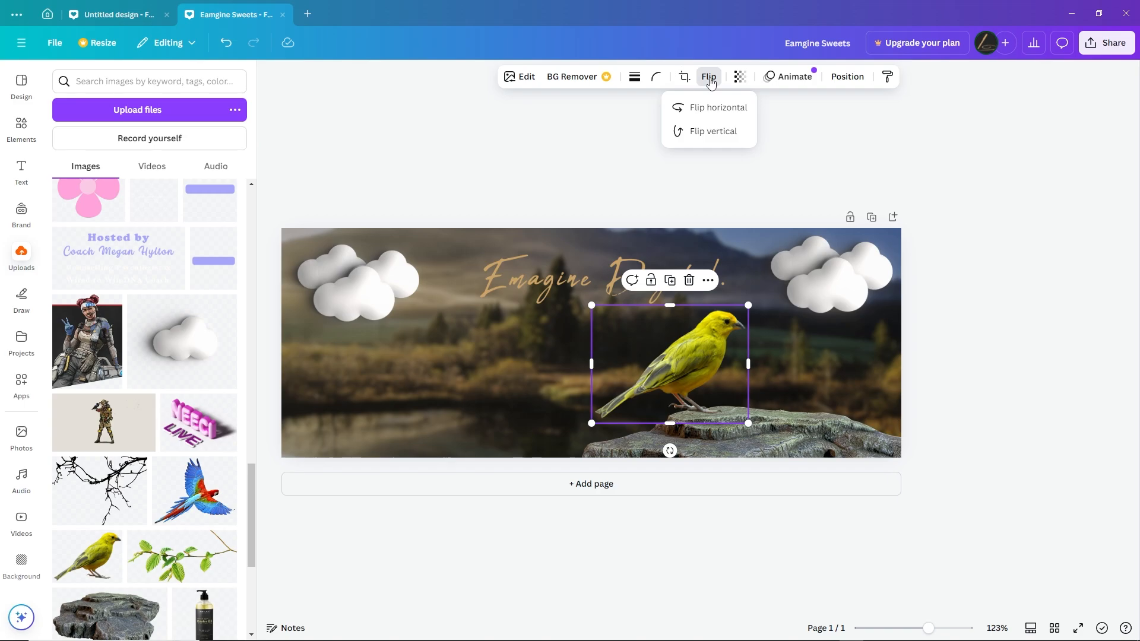
left_click(717, 108)
left_click_drag(650, 357, 707, 363)
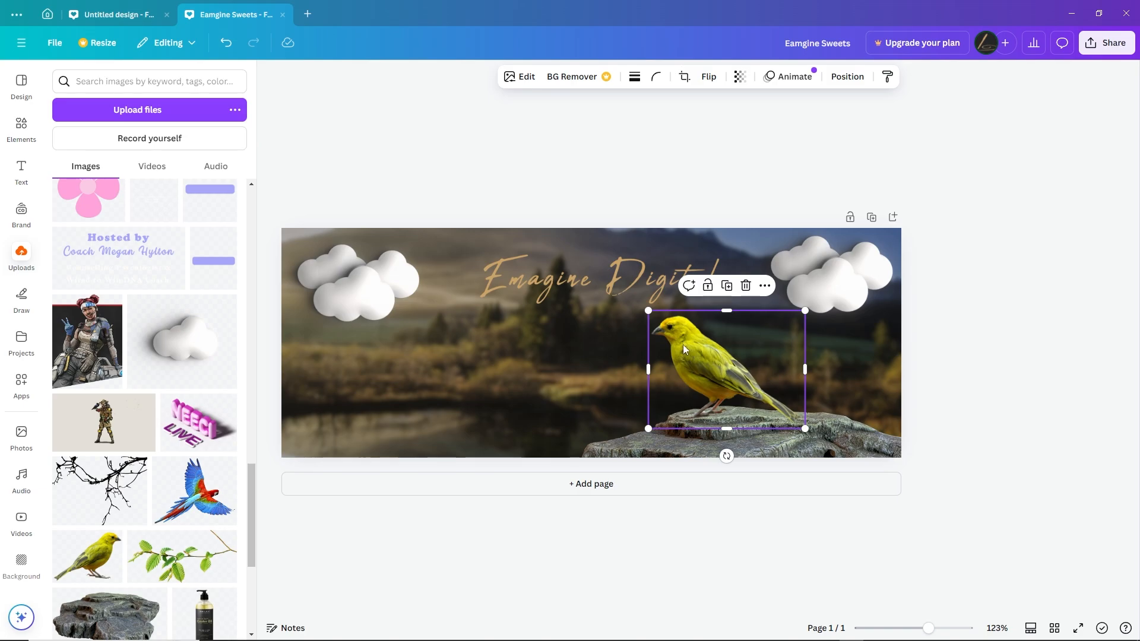
Shrink the yellow bird further and reposition it on the rock's upper surface, clear of the logo and clouds
left_click_drag(648, 310, 700, 349)
left_click_drag(752, 390, 722, 383)
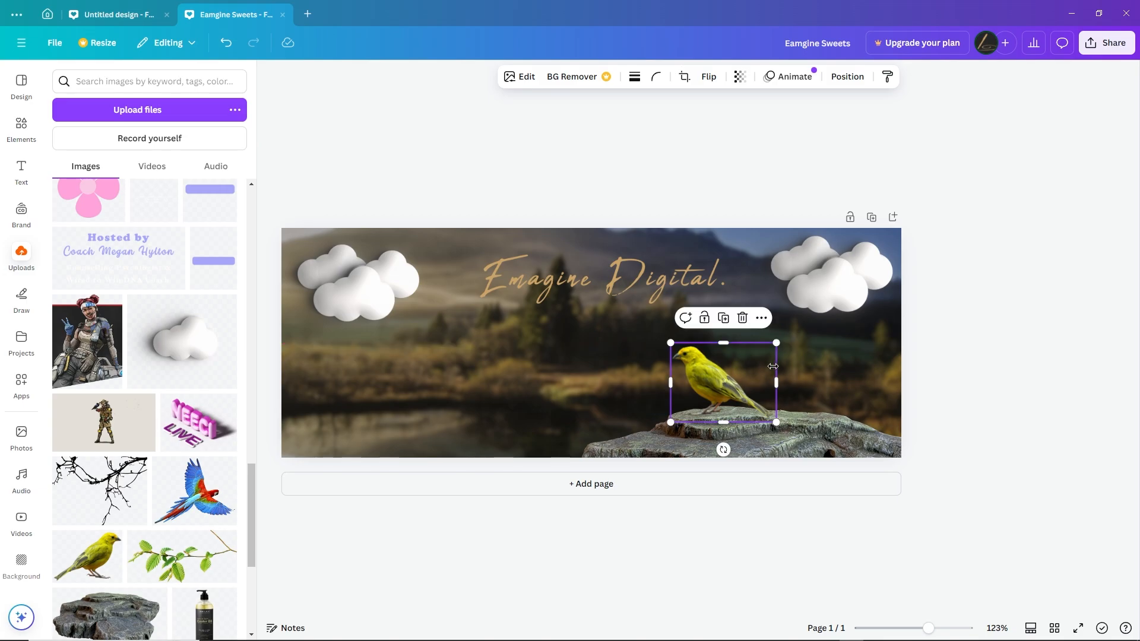
left_click_drag(776, 344, 767, 350)
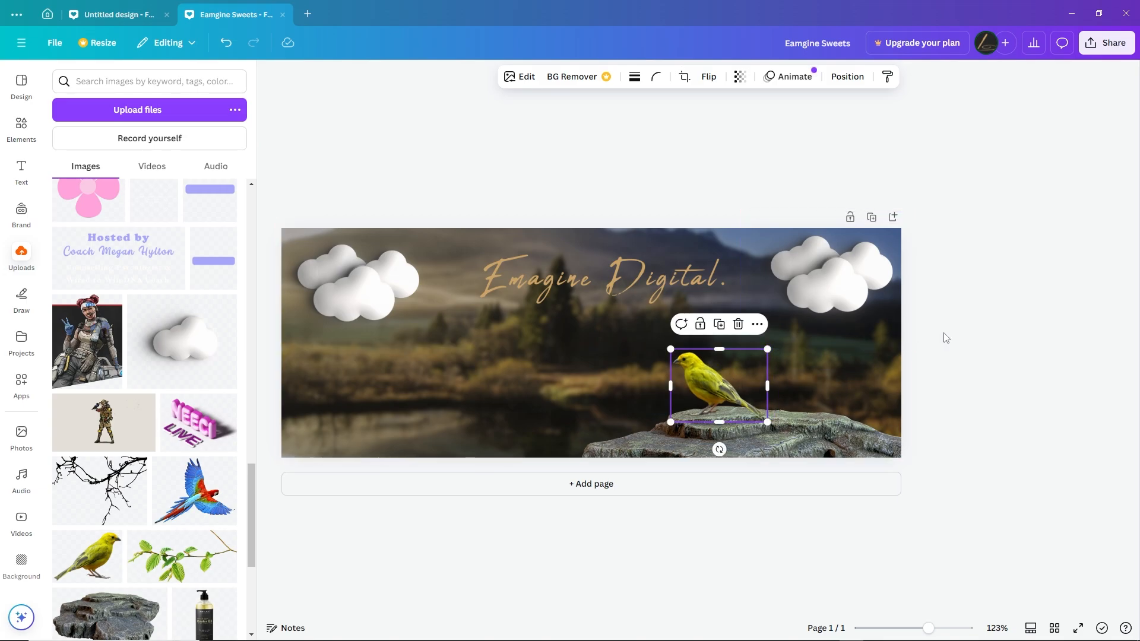
left_click(954, 365)
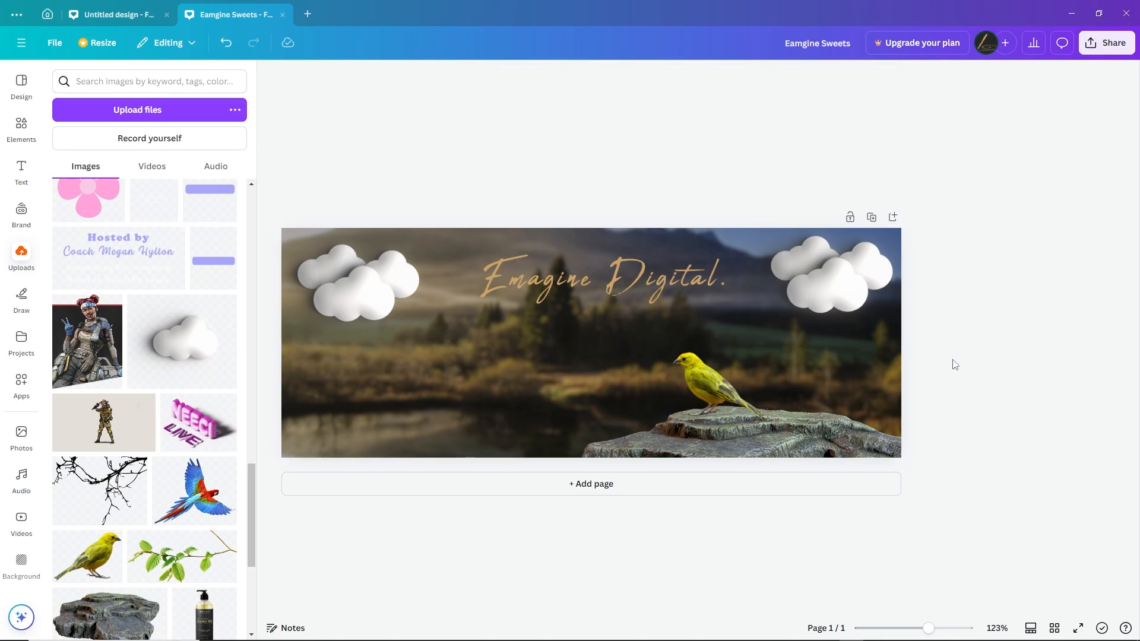
Insert the uploaded green leafy branch and place it over the rock in the cover's lower right corner
left_click(196, 567)
left_click_drag(667, 343, 921, 422)
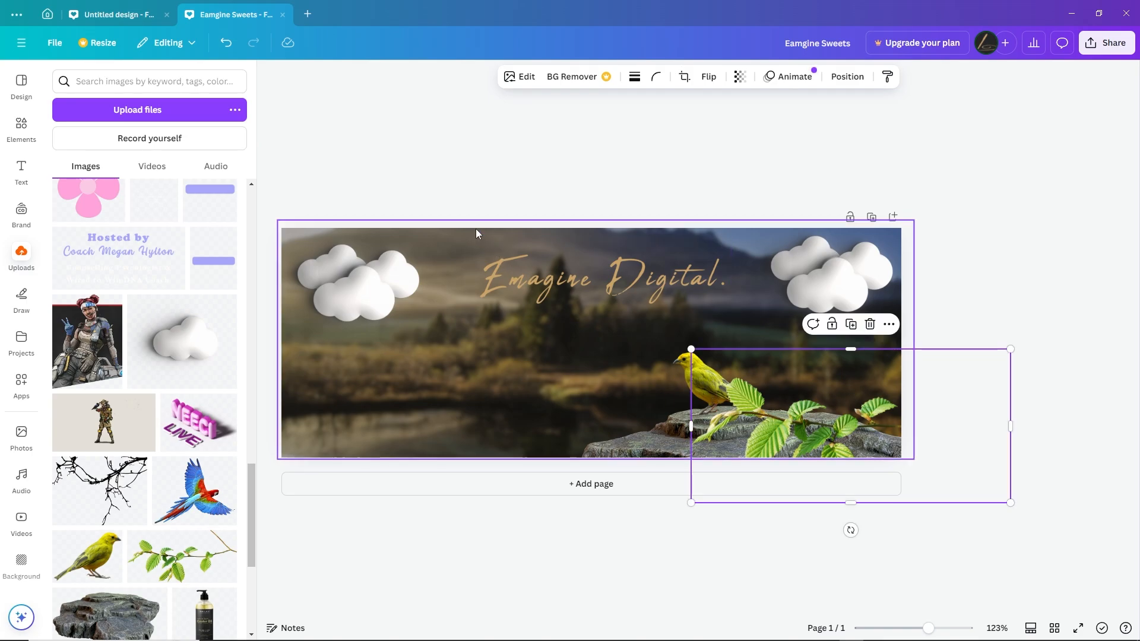
Blur the whole leafy branch image at intensity 46 and shift it further left over the rock
left_click(524, 81)
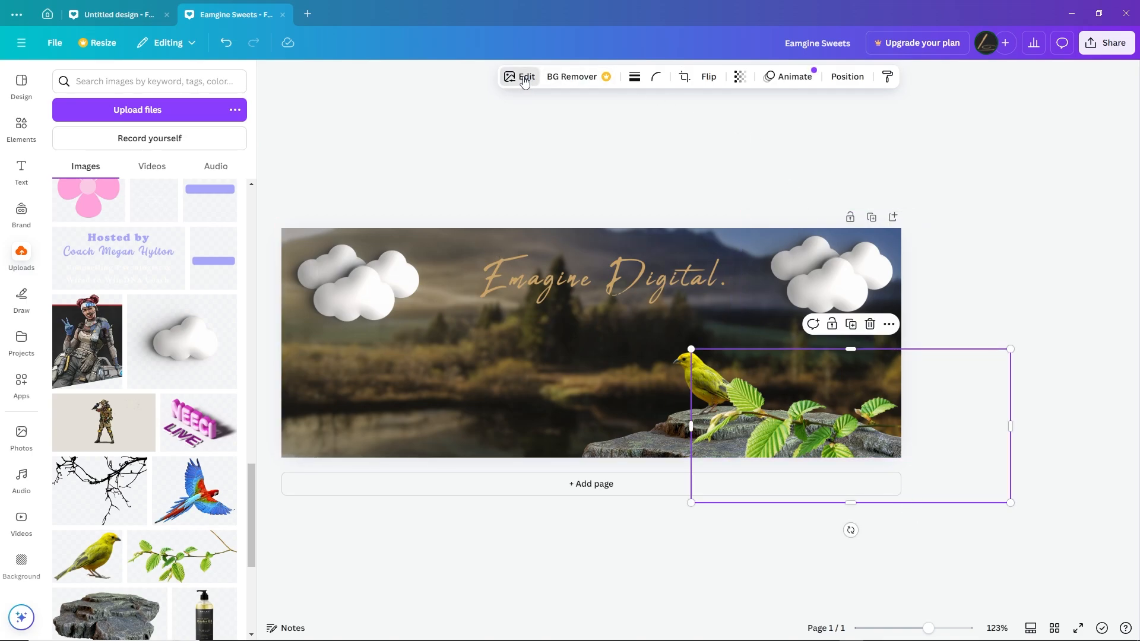
left_click(192, 415)
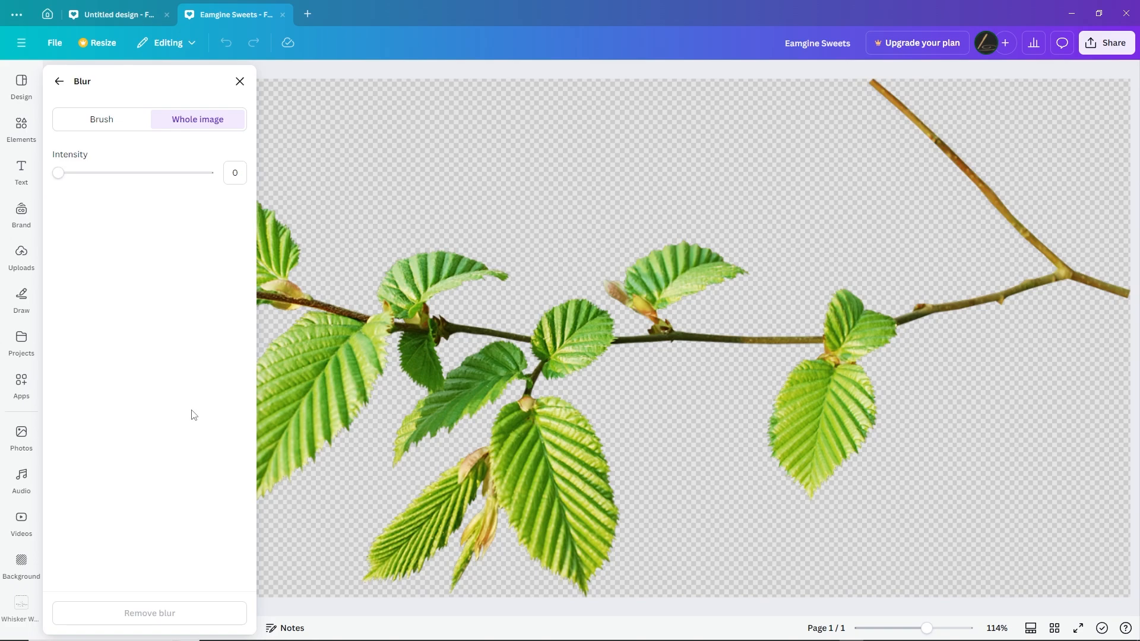
left_click_drag(58, 176, 128, 179)
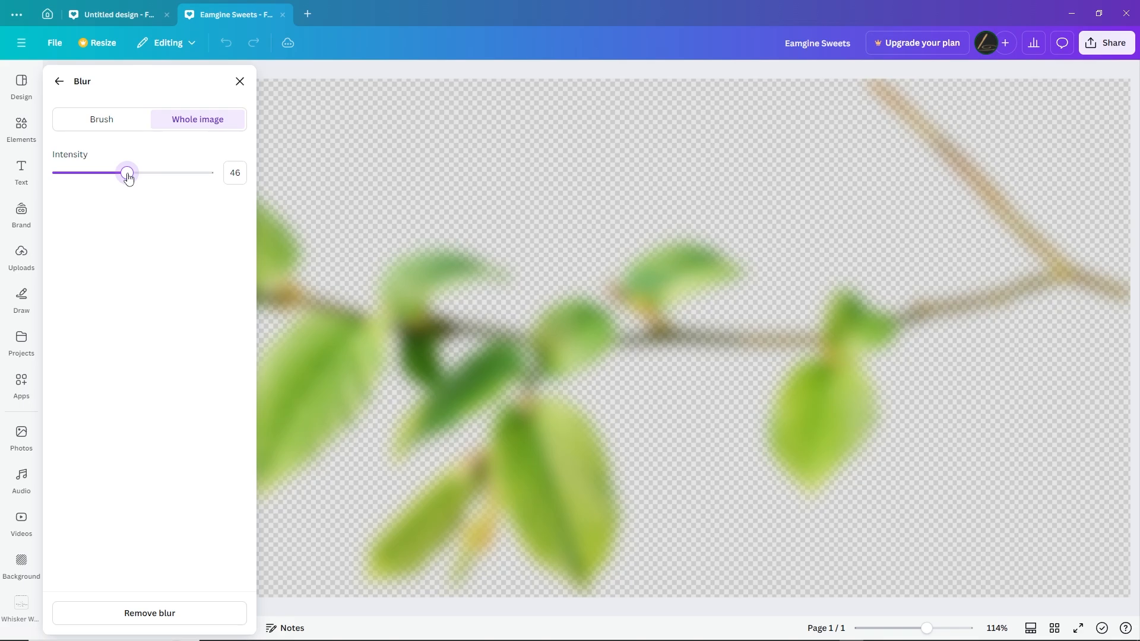
left_click(239, 81)
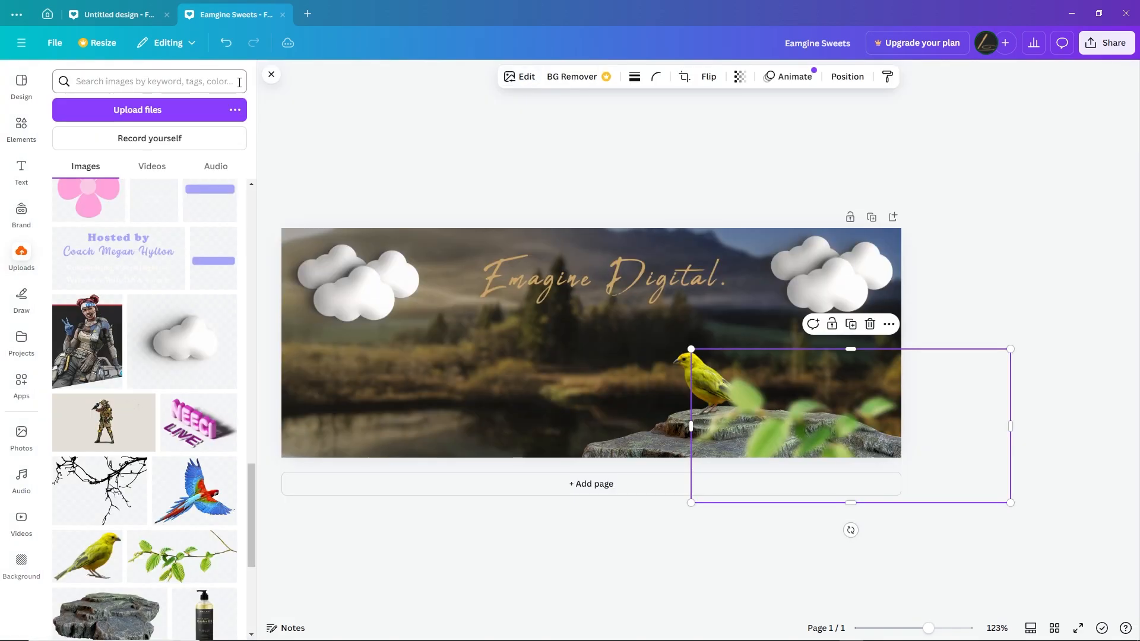
left_click_drag(822, 434, 727, 438)
left_click(982, 195)
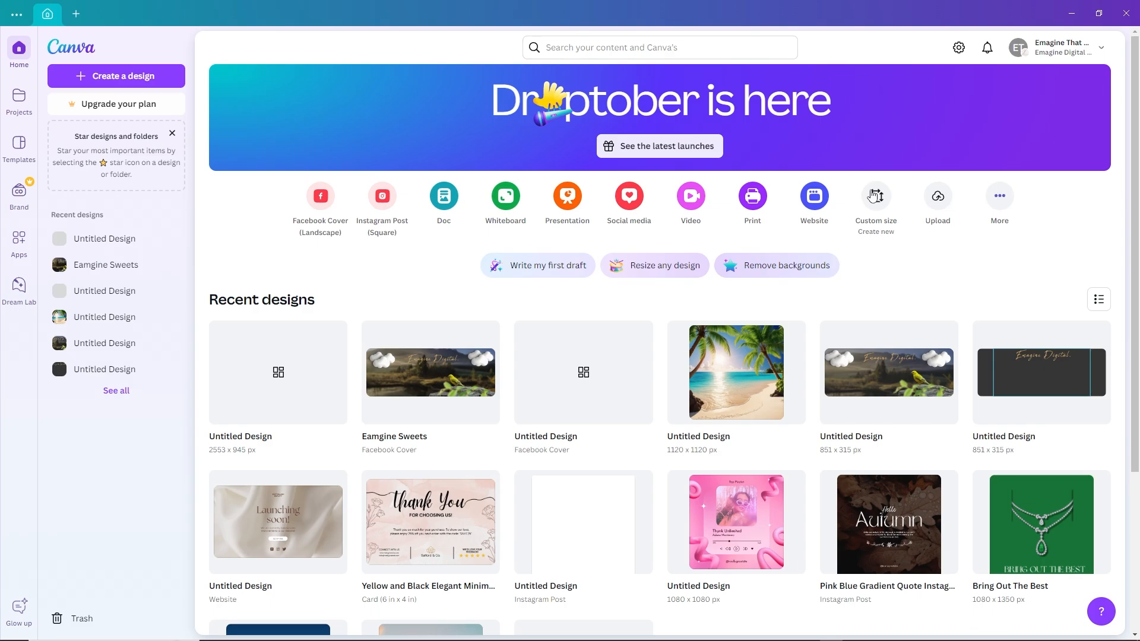
Create a new custom-size design 170 px wide and 170 px high for the profile picture
left_click(878, 205)
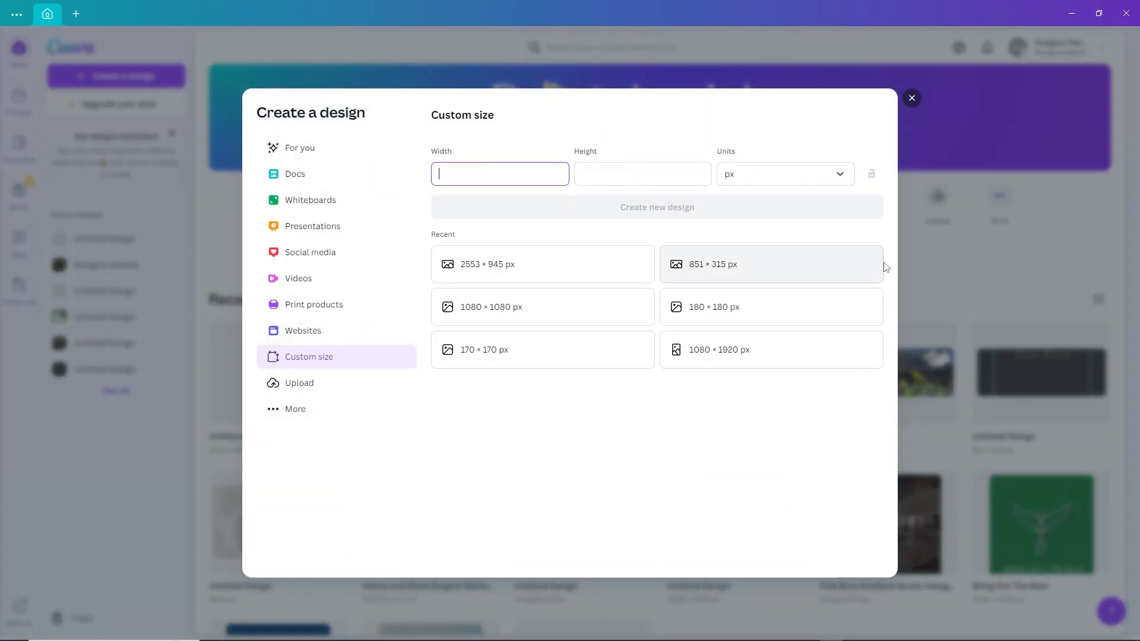
left_click(596, 170)
left_click(563, 173)
left_click(619, 173)
left_click(534, 174)
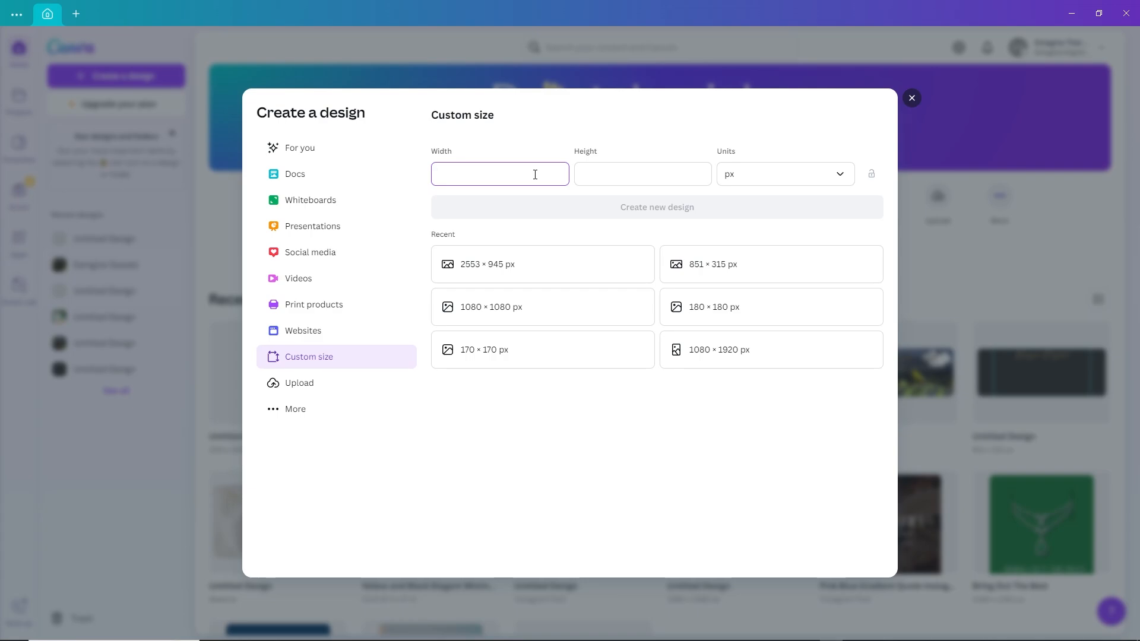
left_click(590, 183)
type("170")
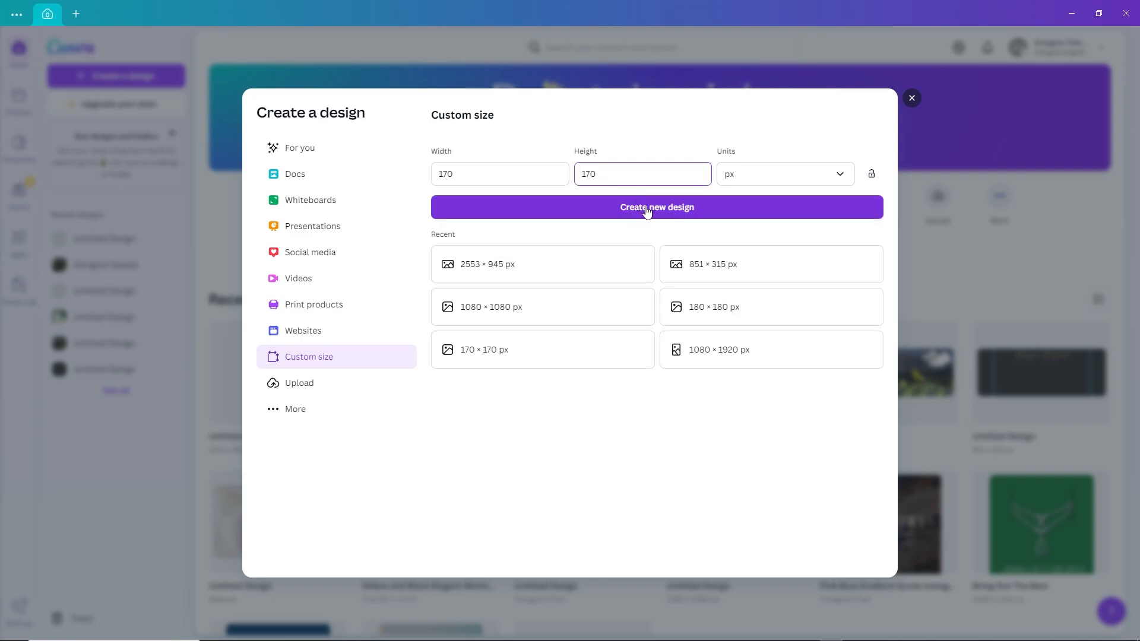
left_click(646, 212)
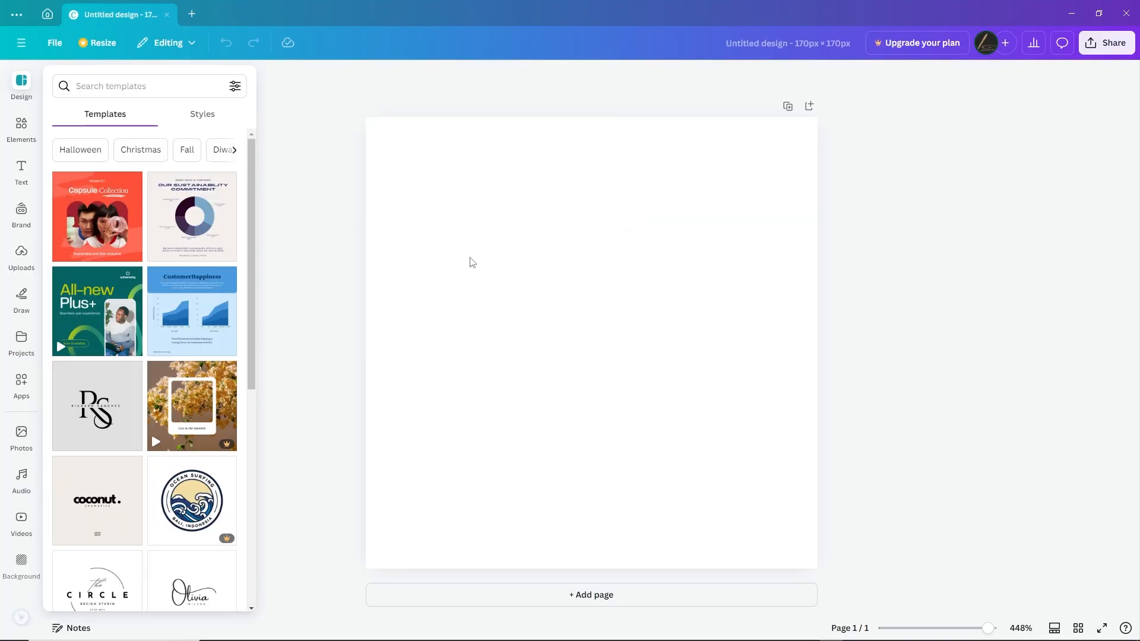
left_click_drag(254, 223, 258, 320)
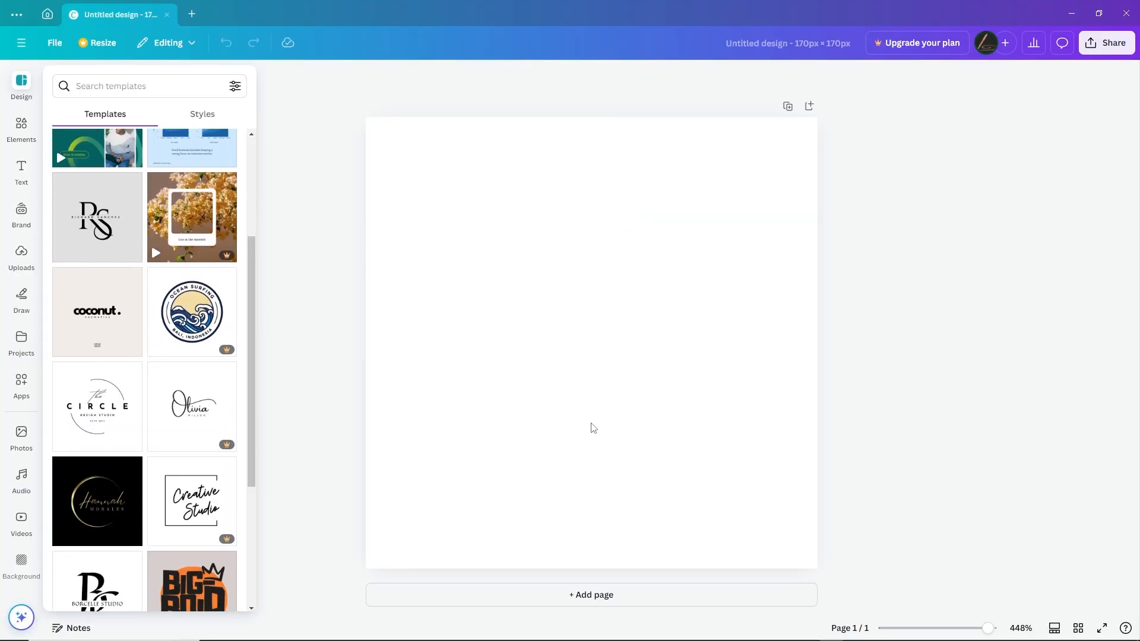
scroll(248, 474, "down", 3)
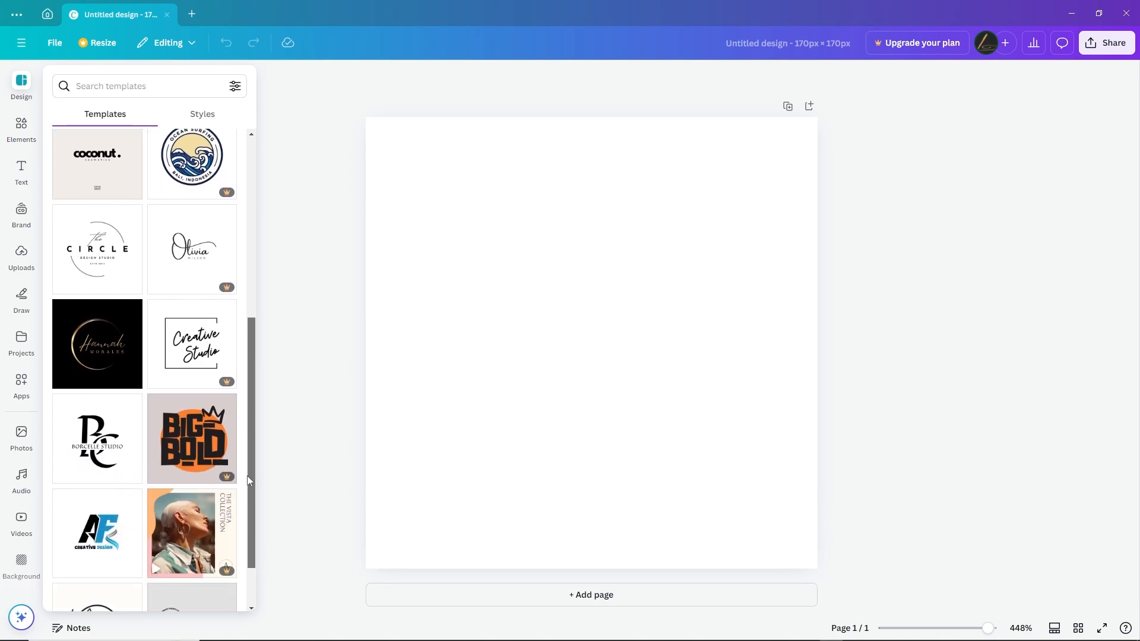
scroll(248, 483, "up", 5)
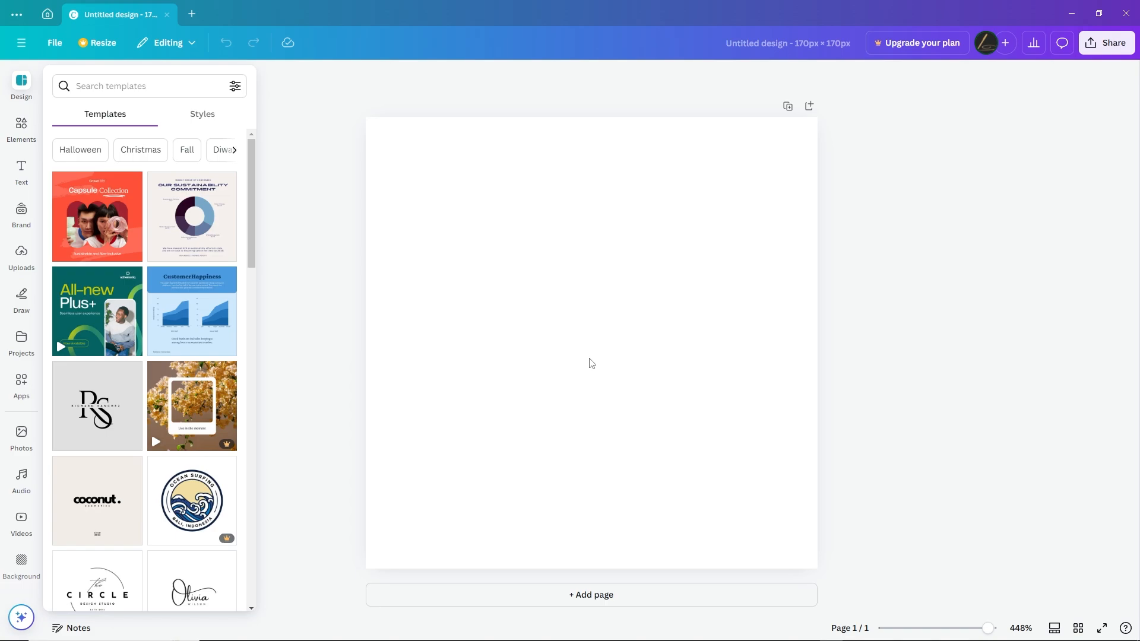
Insert the uploaded dark Emagine Digital graphic, add a dark grey square and enlarge it to cover the whole page
left_click(21, 259)
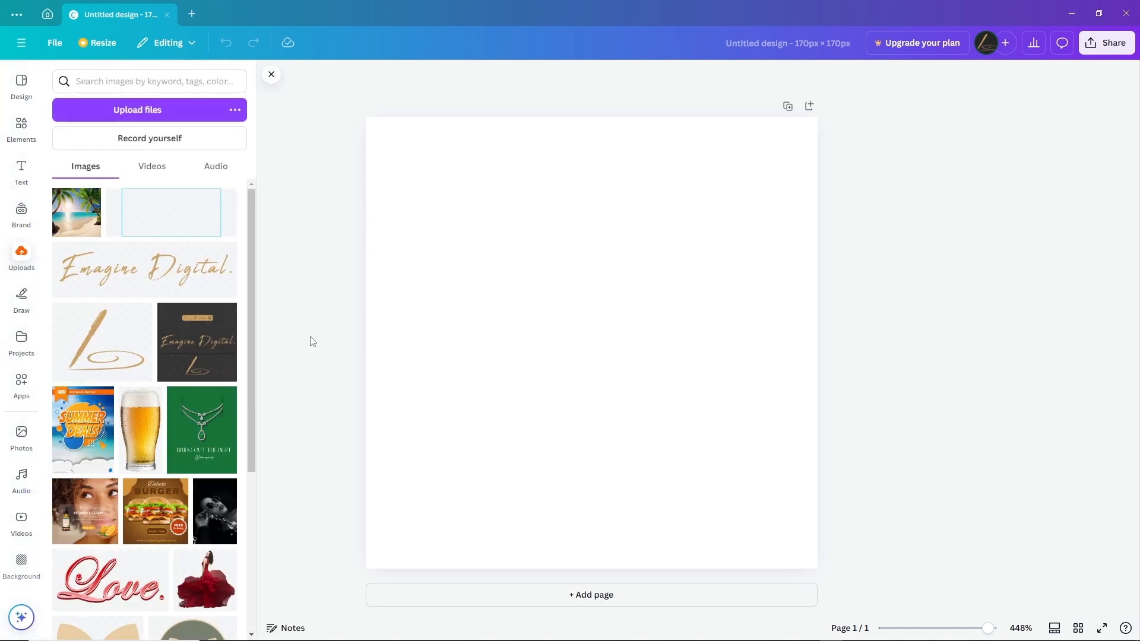
left_click(199, 361)
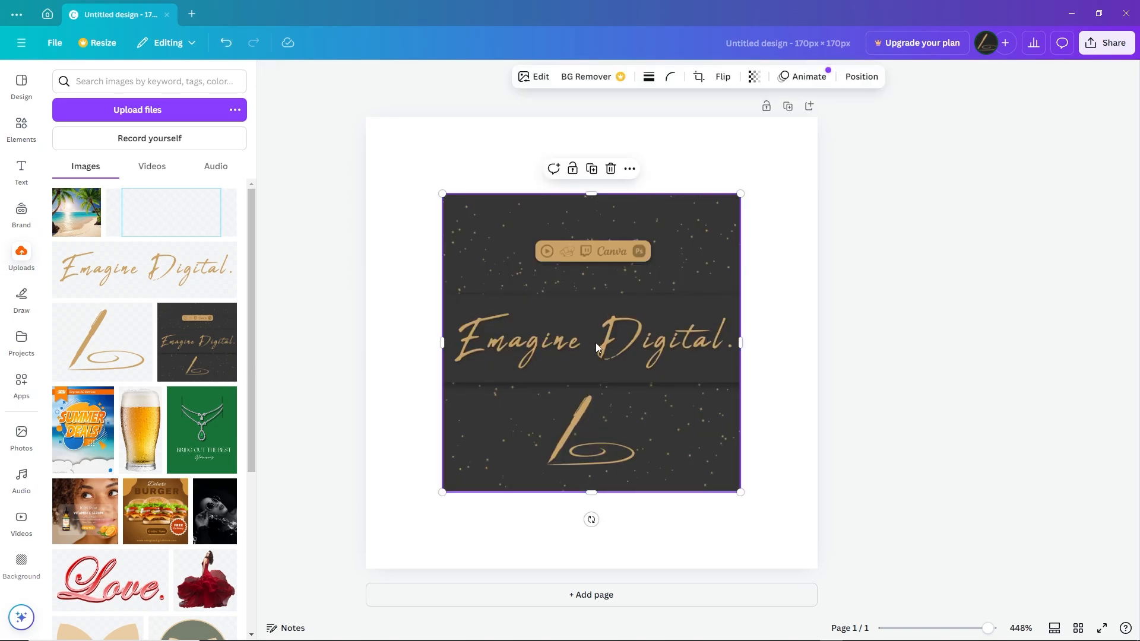
left_click(22, 126)
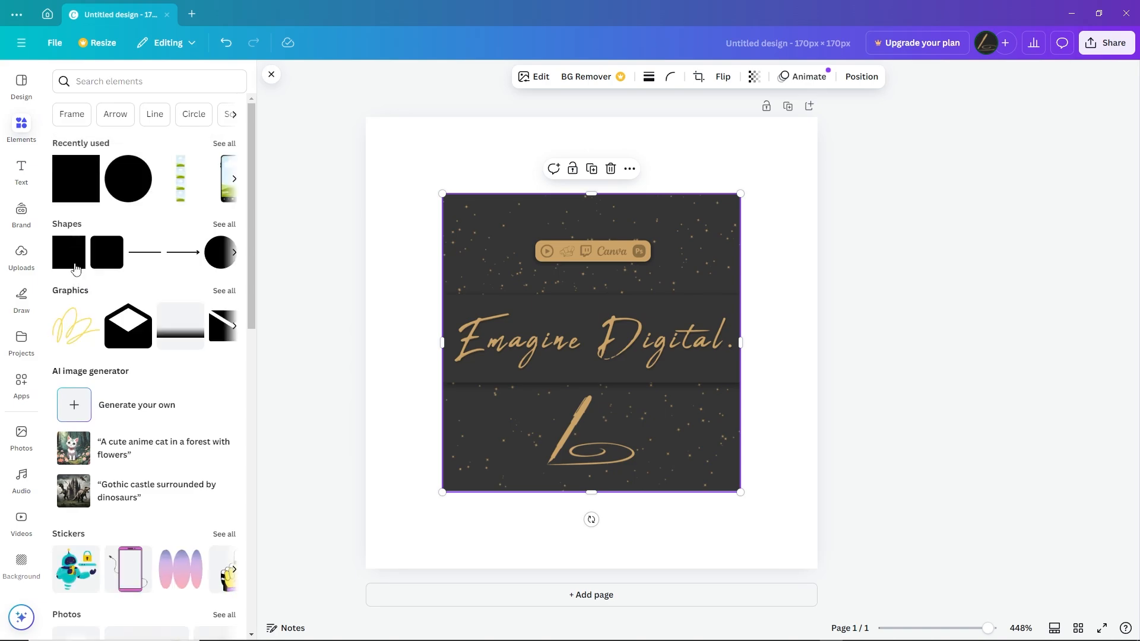
left_click(75, 260)
left_click(438, 244)
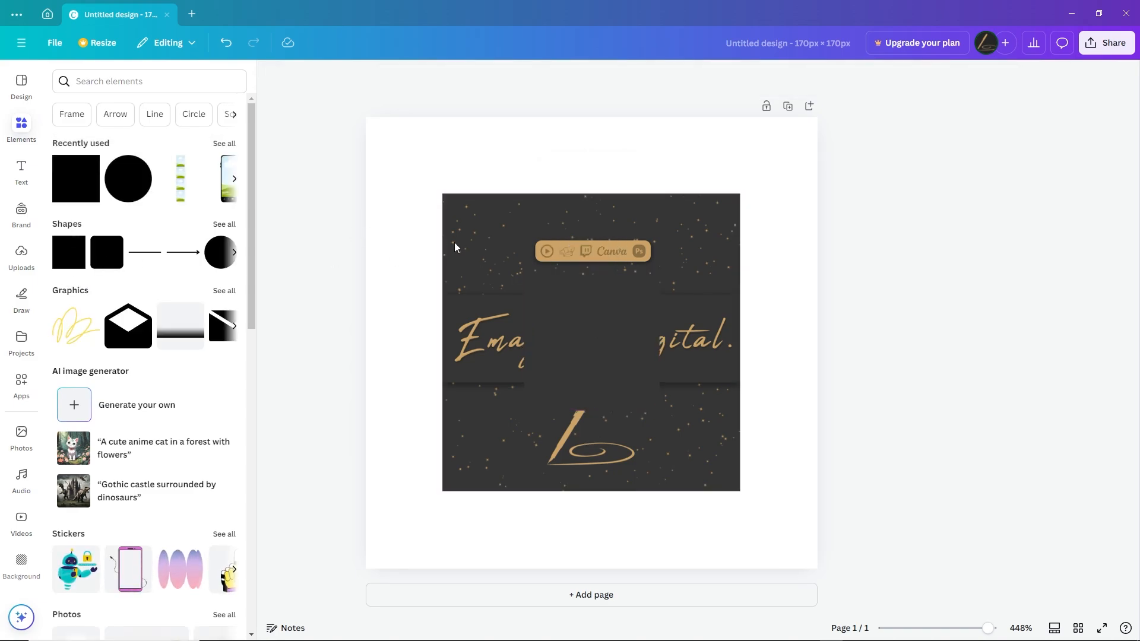
left_click_drag(569, 330, 402, 148)
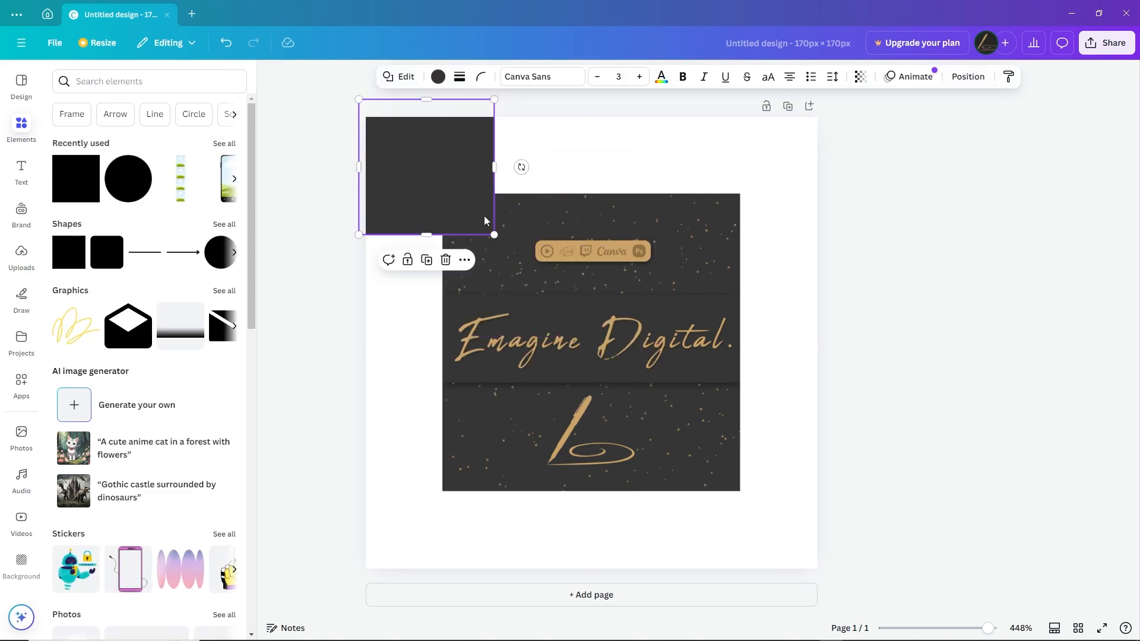
left_click_drag(492, 233, 896, 572)
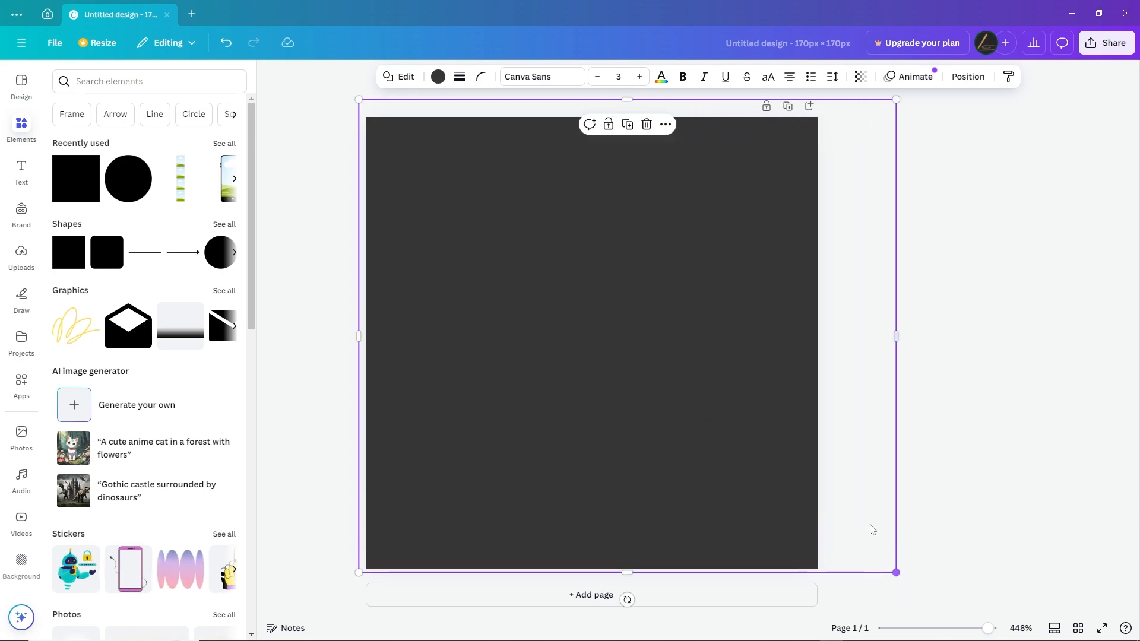
Delete the dark Emagine Digital graphic layer lying beneath the grey square
left_click(966, 77)
left_click(199, 111)
left_click(167, 223)
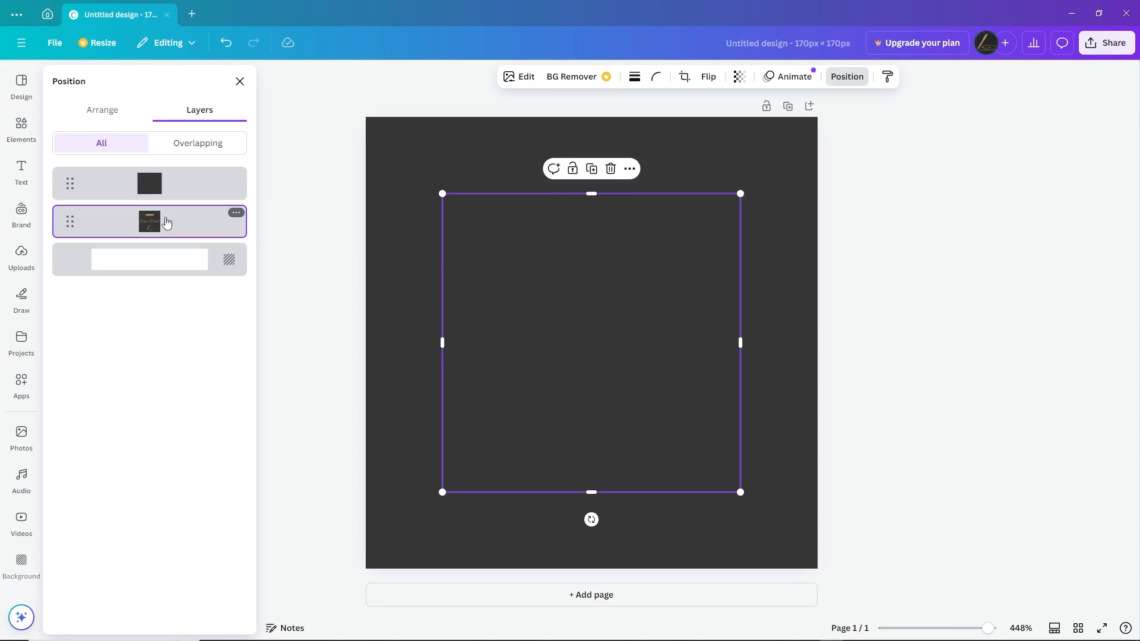
left_click(610, 168)
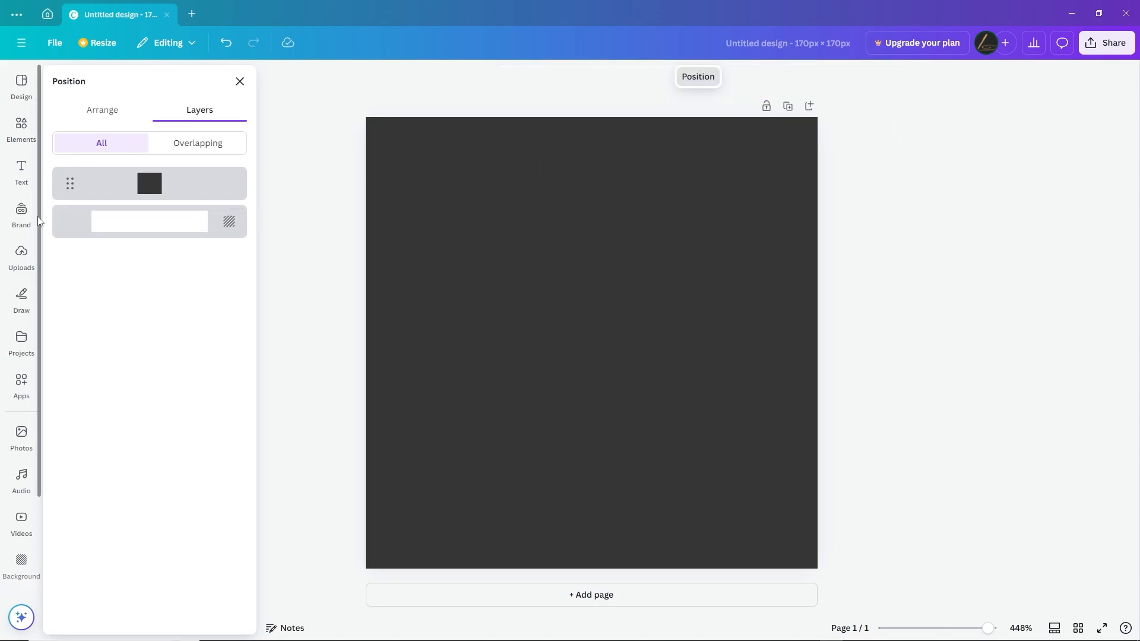
left_click(20, 265)
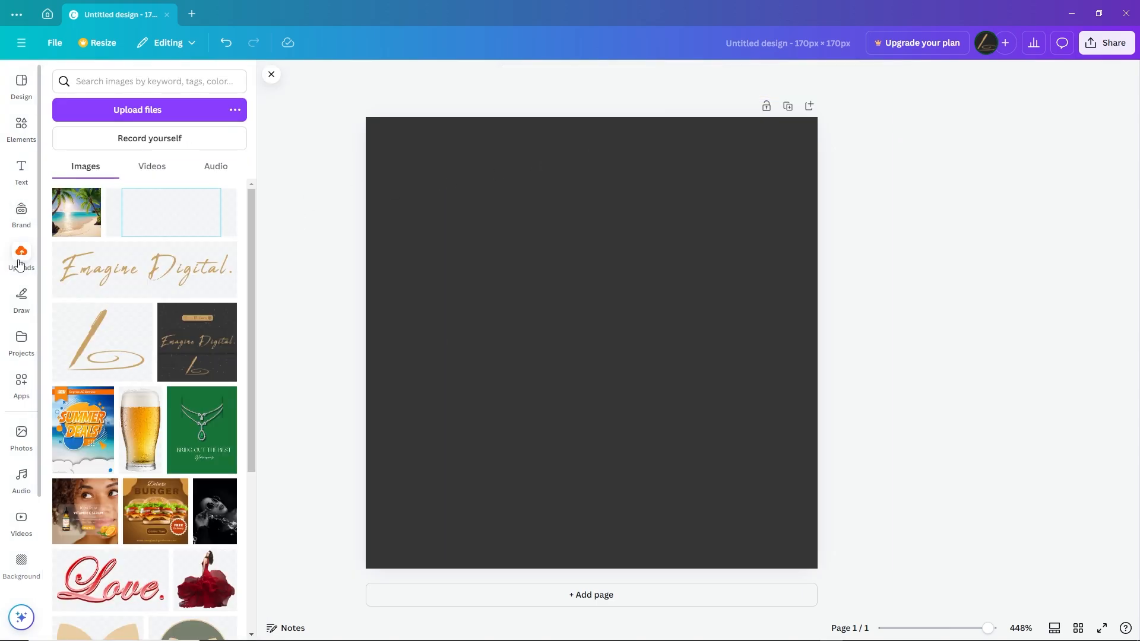
left_click(171, 273)
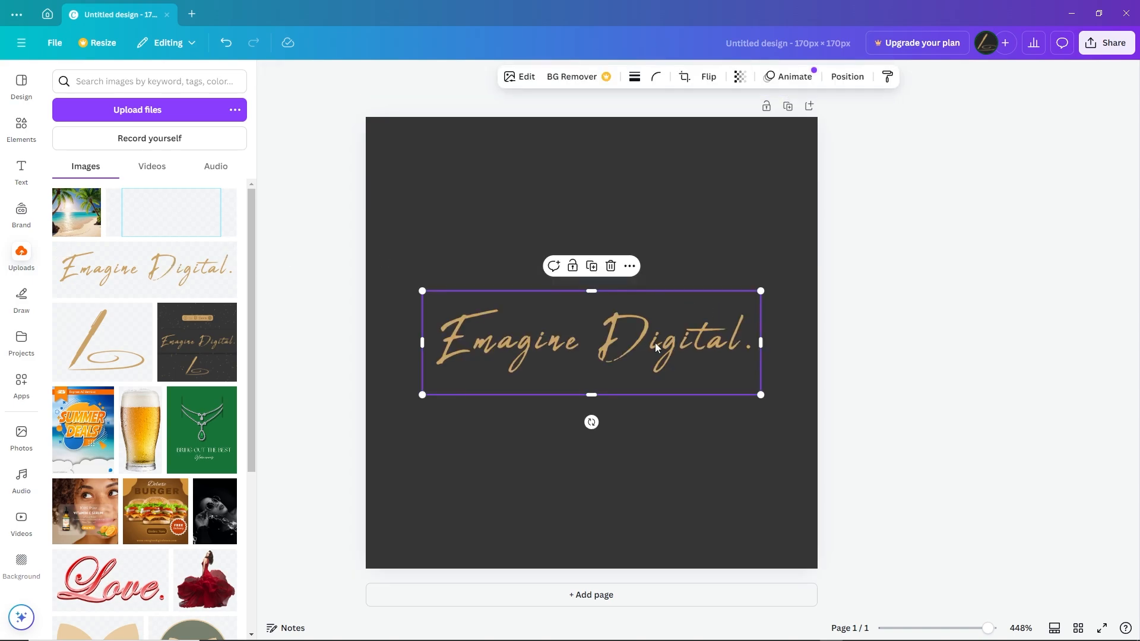
left_click_drag(652, 337, 653, 325)
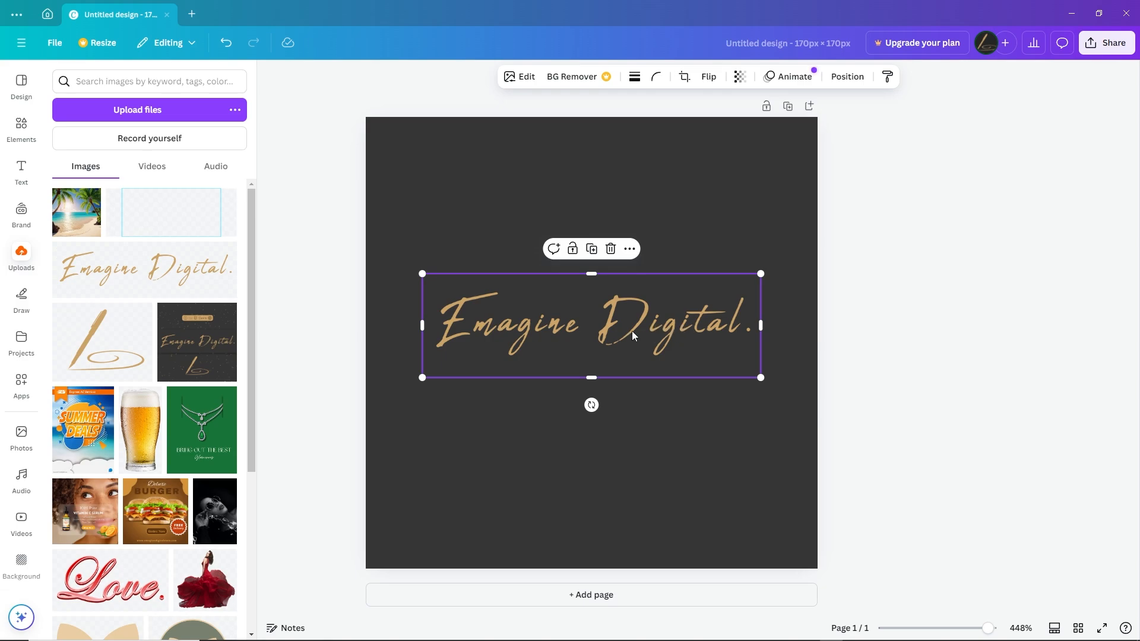
key("Delete")
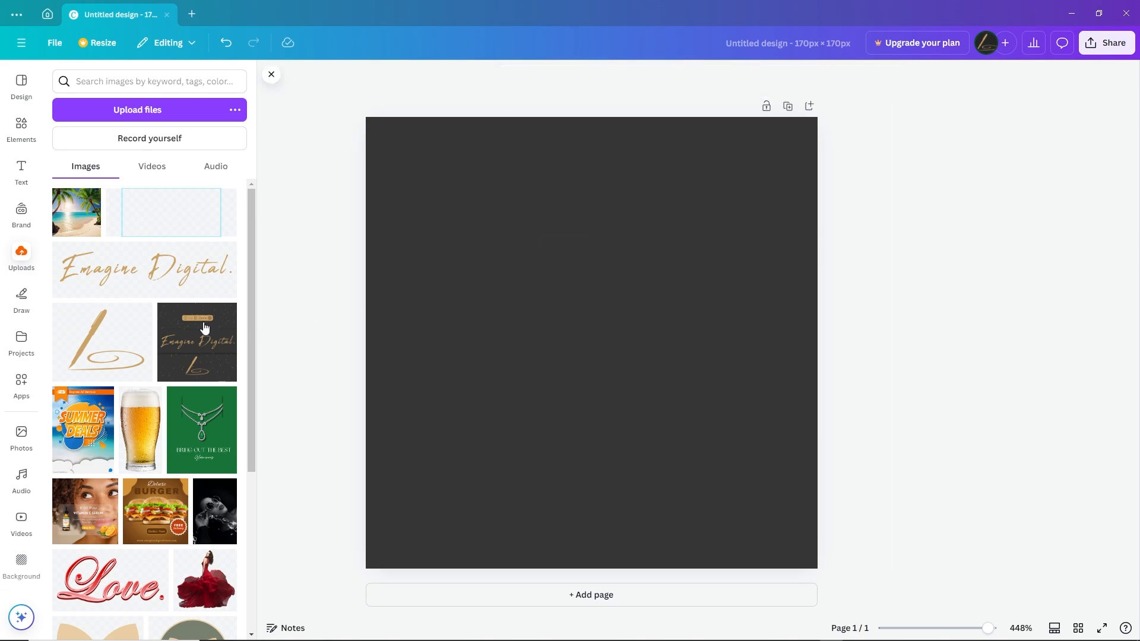
Insert the uploaded gold pen logo, enlarge it and centre it on the dark grey background
left_click(96, 345)
left_click_drag(566, 353, 555, 337)
left_click_drag(478, 427, 447, 455)
left_click_drag(581, 408, 594, 394)
left_click(942, 166)
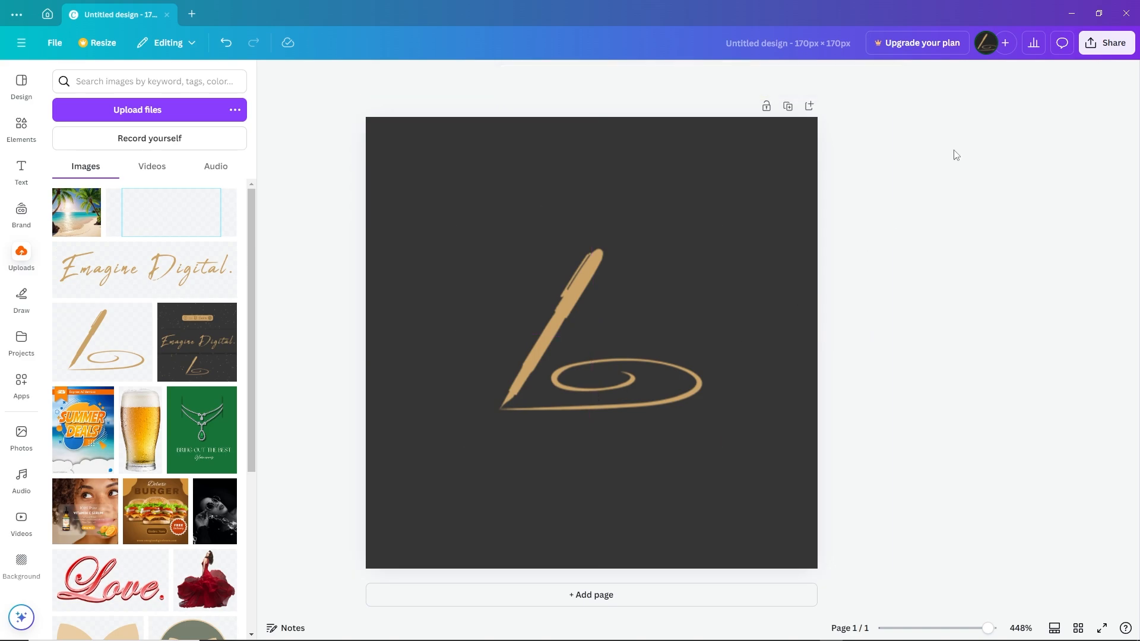
Start downloading the pen logo design as a PNG and cancel saving the file
left_click(1112, 46)
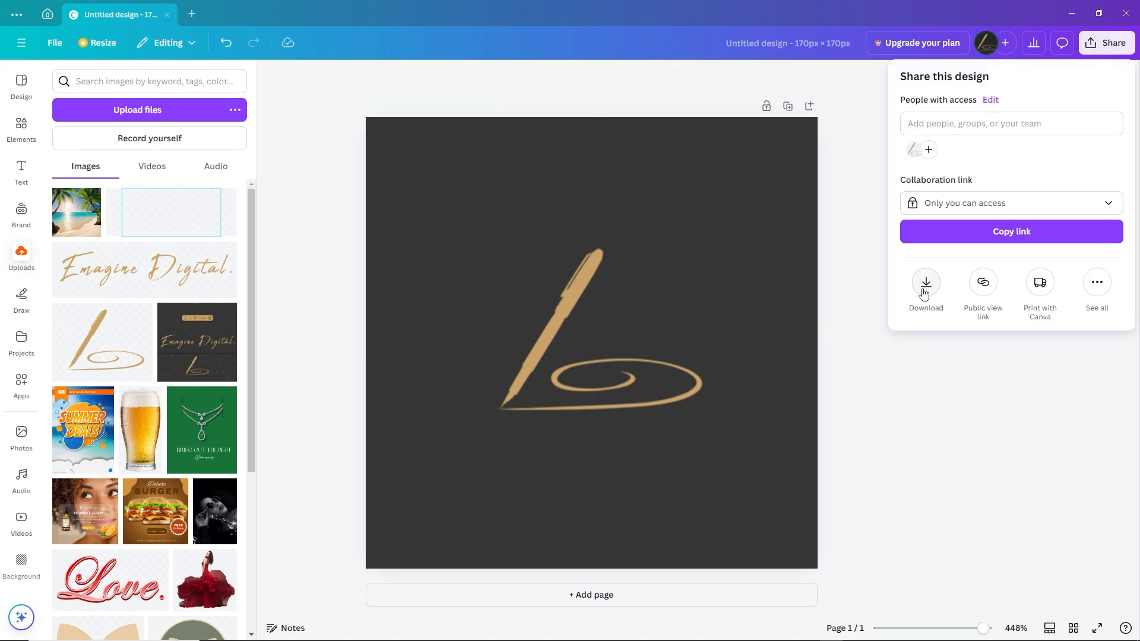
left_click(923, 286)
left_click(937, 308)
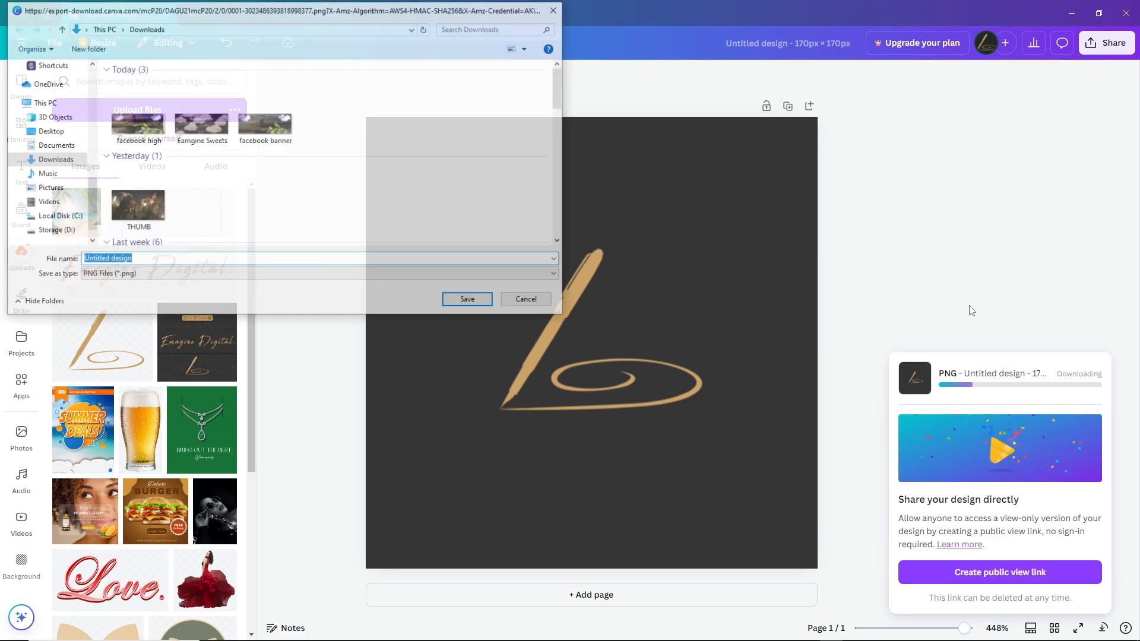
left_click(531, 301)
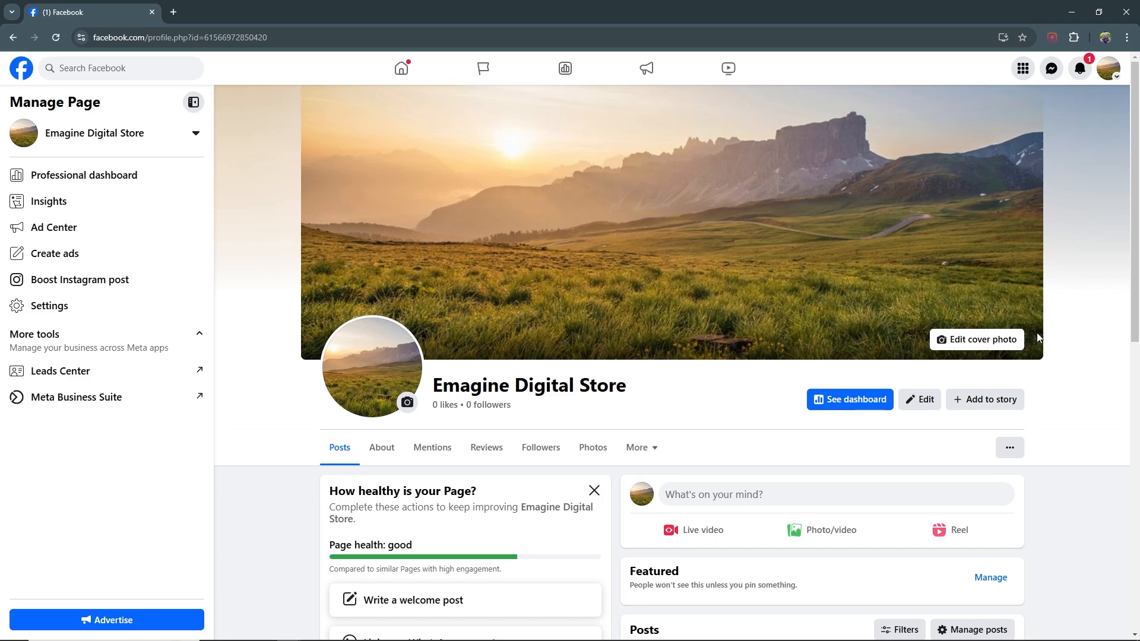
Switch to the Emagine Digital Store page on Facebook, upload the gold pen logo as profile picture, zoom in on it and save
left_click(920, 401)
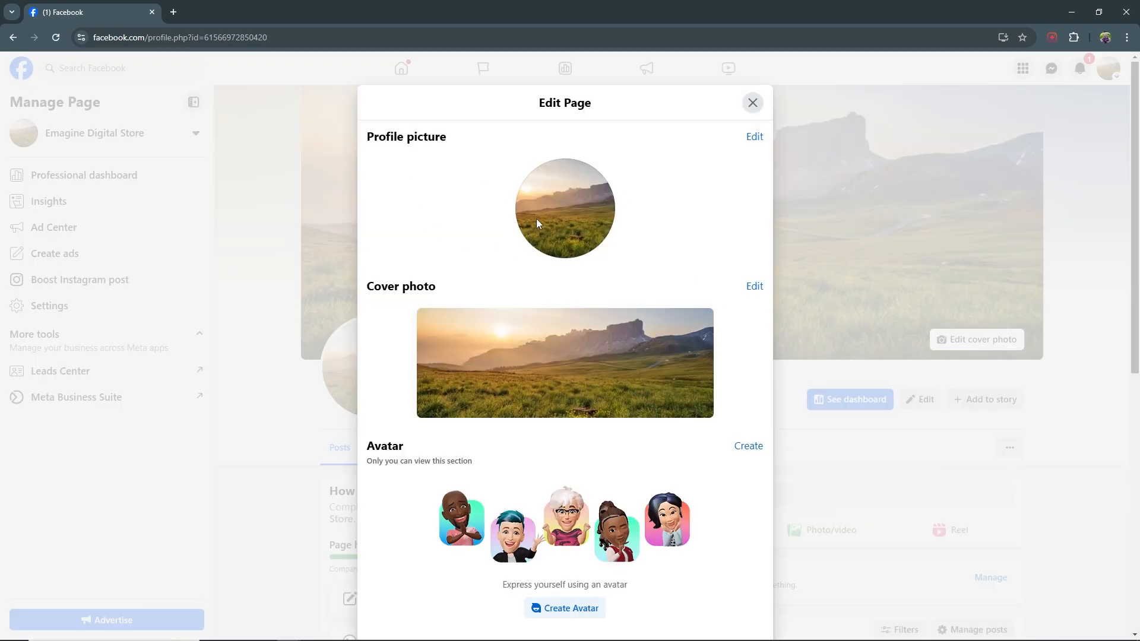
left_click(752, 140)
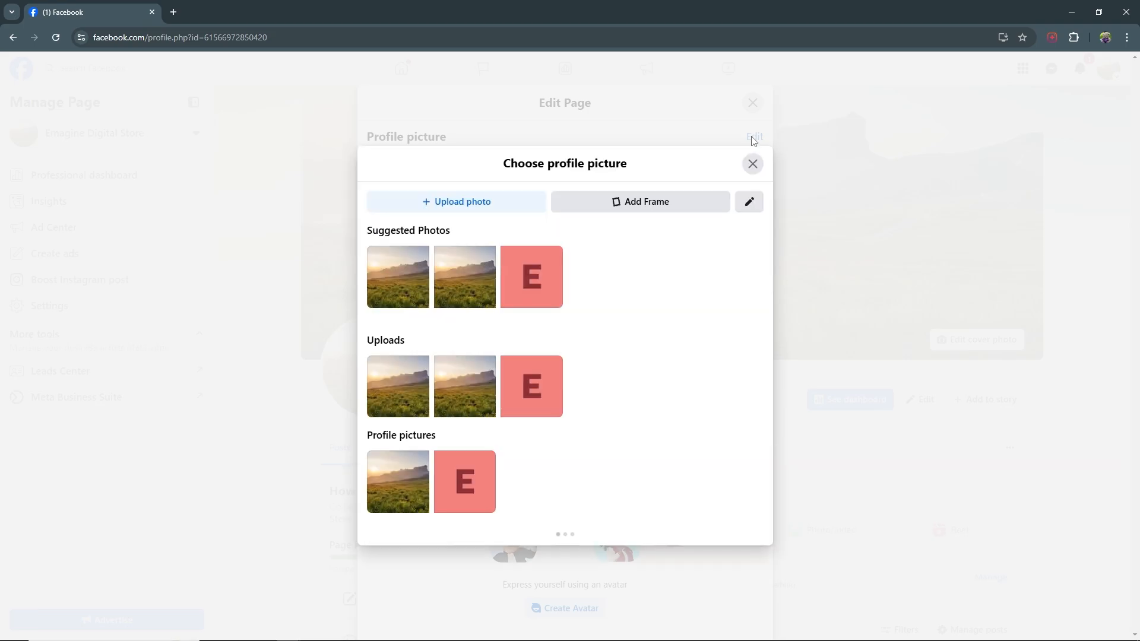
left_click(475, 202)
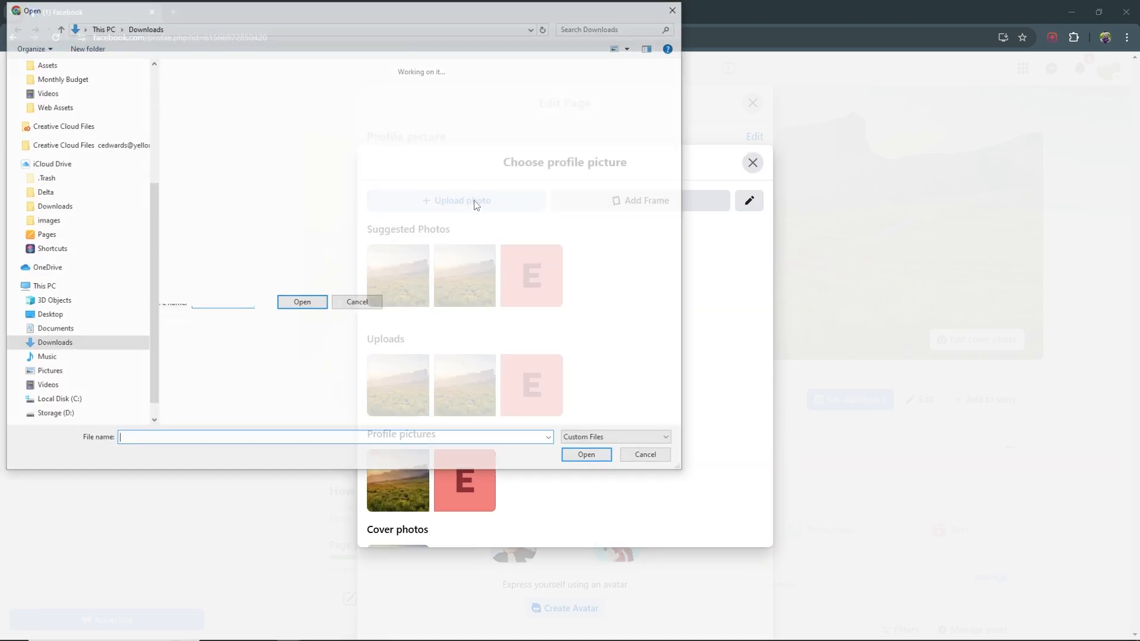
left_click(198, 110)
left_click(591, 457)
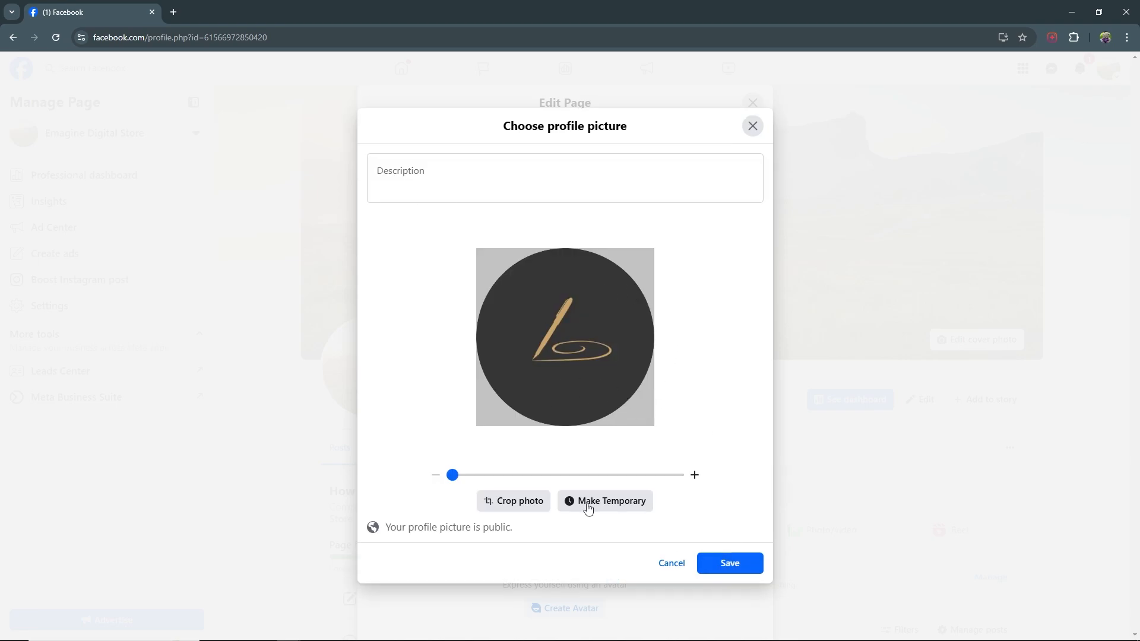
left_click_drag(453, 476, 517, 477)
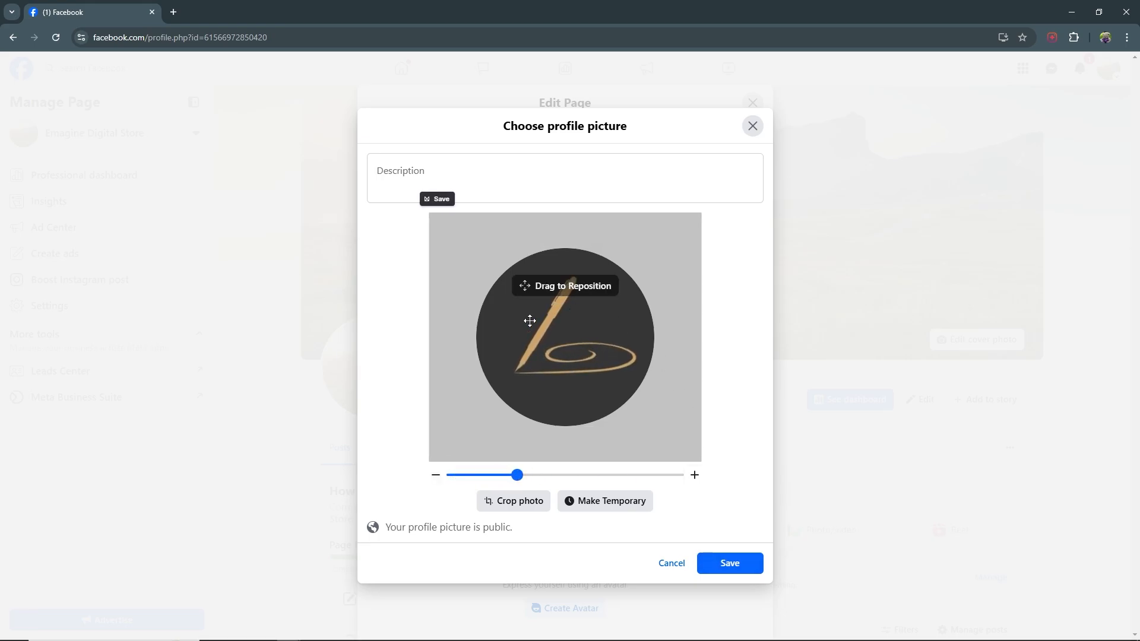
left_click(734, 563)
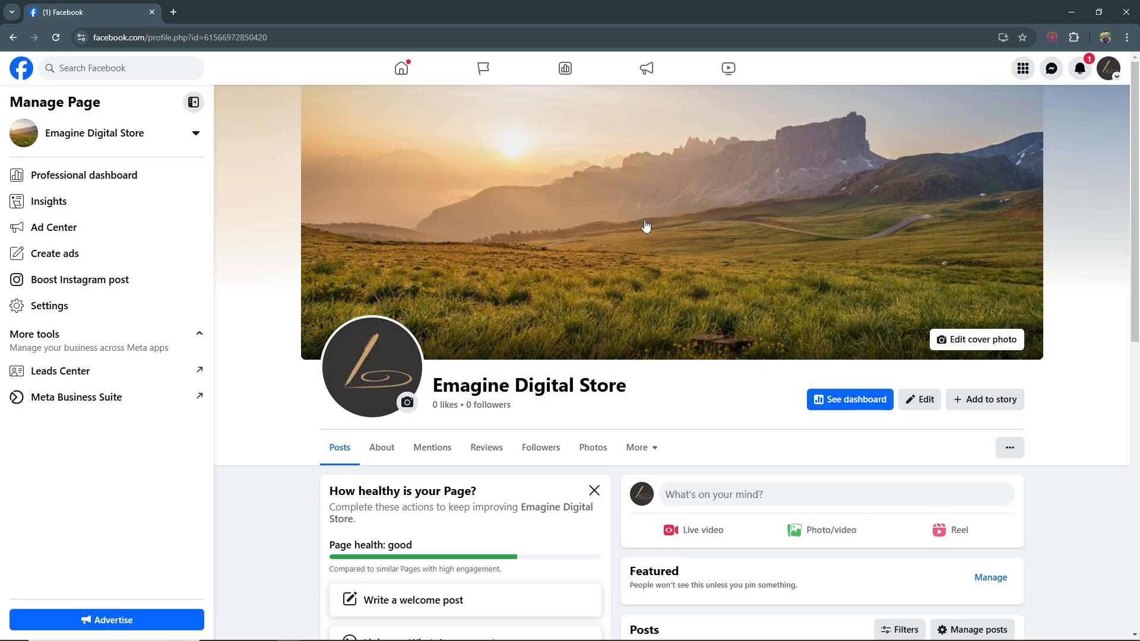
Upload the Emagine Digital banner with clouds and yellow bird as the page's cover photo, save it and close the page editor
left_click(918, 409)
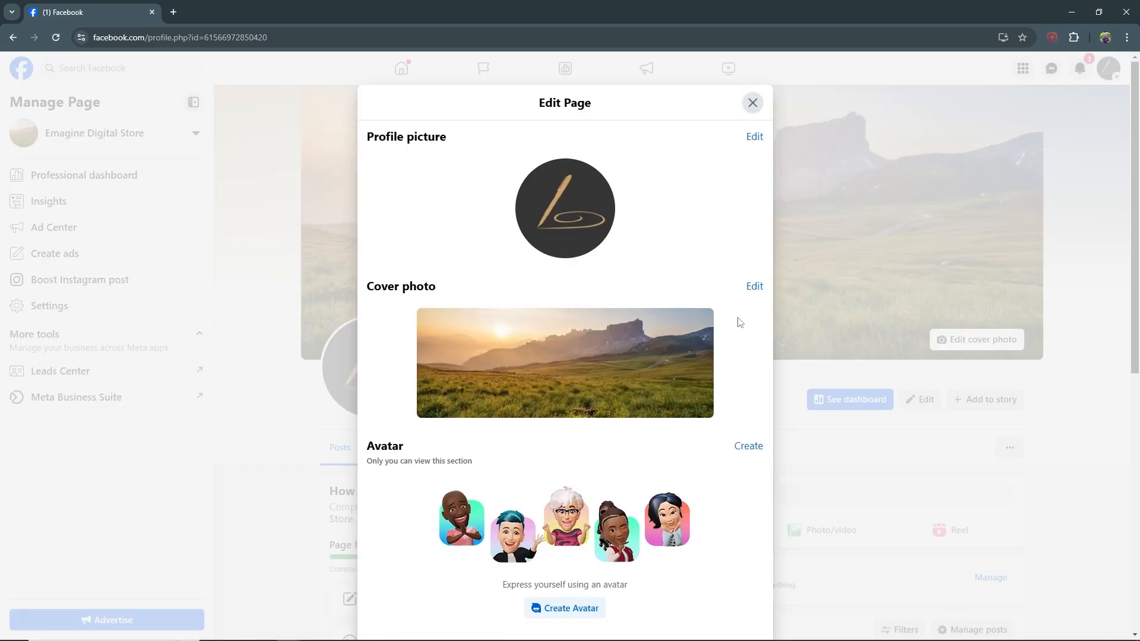
left_click(754, 287)
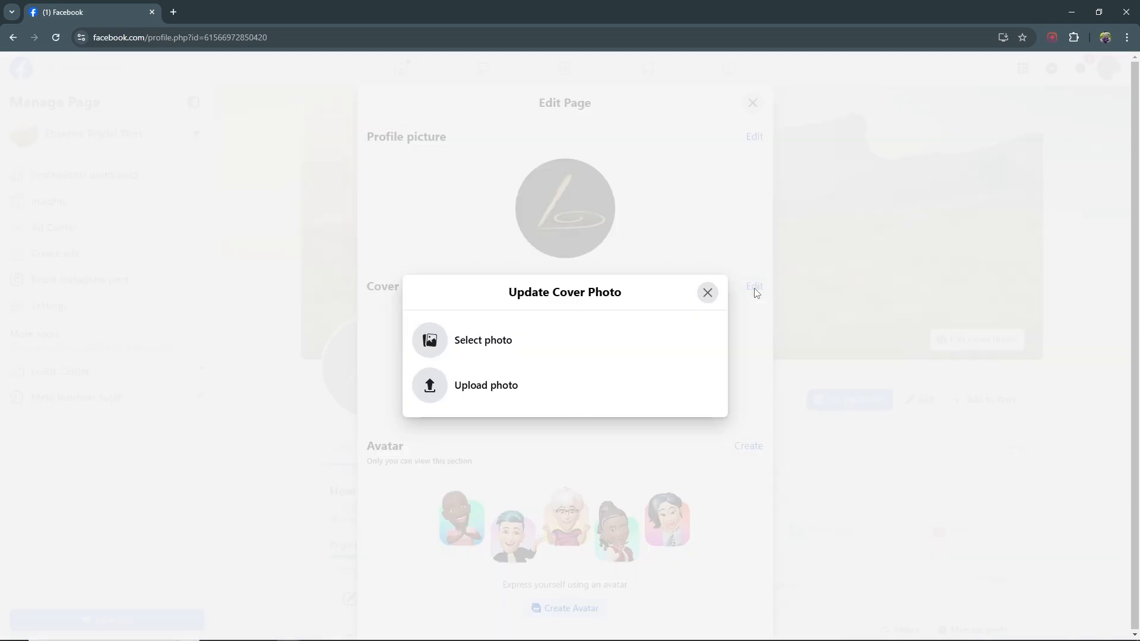
left_click(487, 388)
left_click(265, 122)
left_click(591, 458)
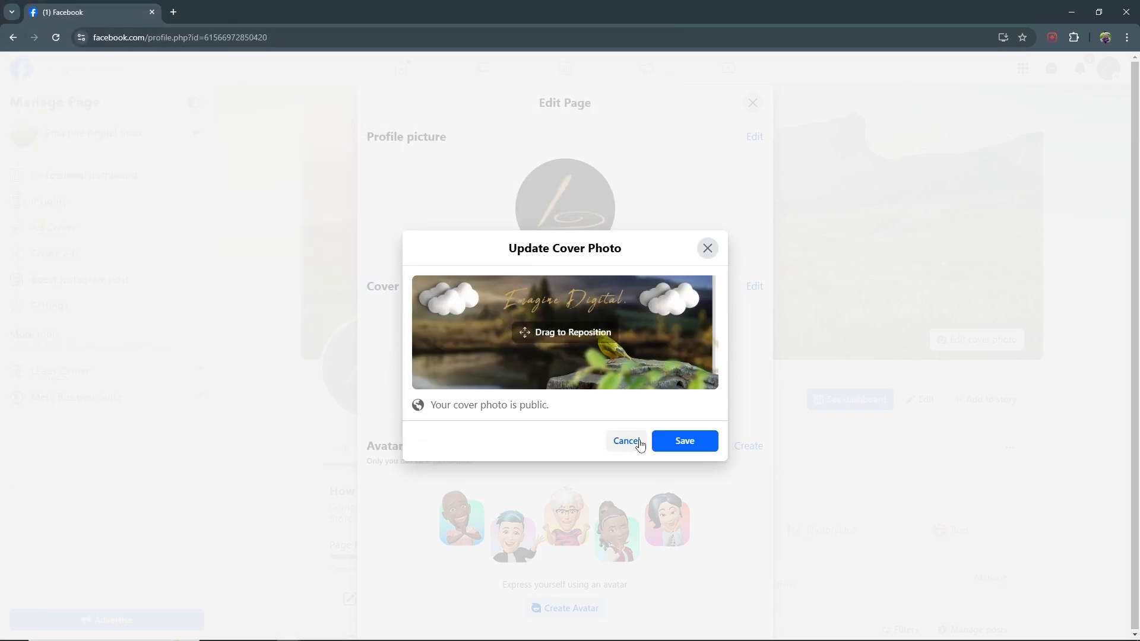
left_click(698, 445)
left_click(751, 103)
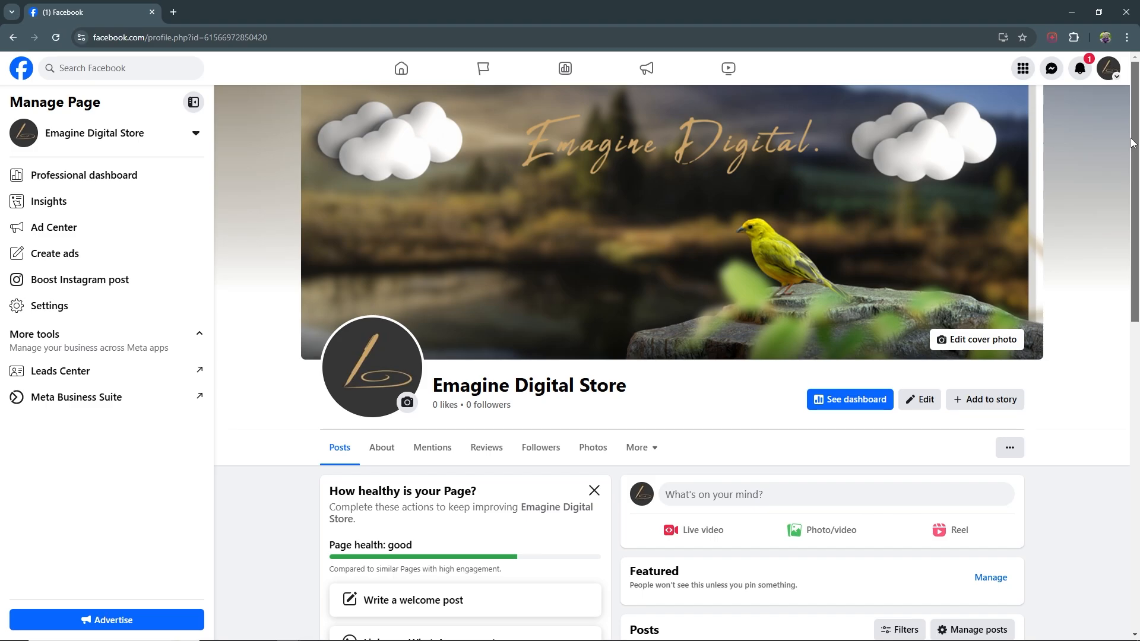
Hide the cover photo update post and the profile picture update post from the page
scroll(1132, 142, "down", 8)
scroll(347, 222, "down", 4)
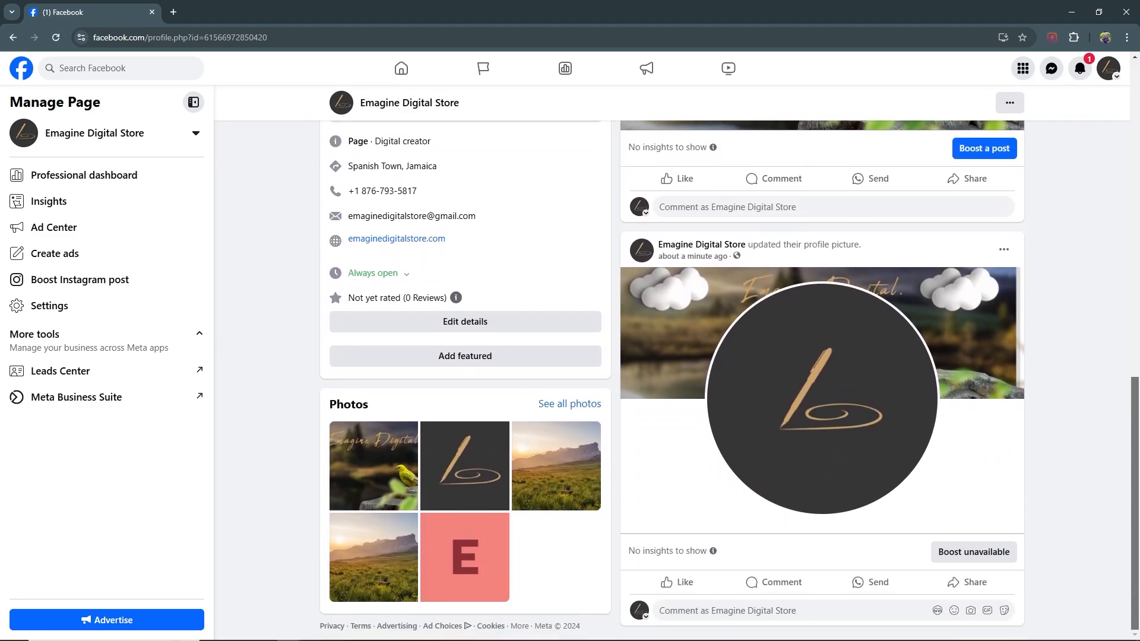
scroll(345, 255, "up", 5)
scroll(345, 302, "down", 2)
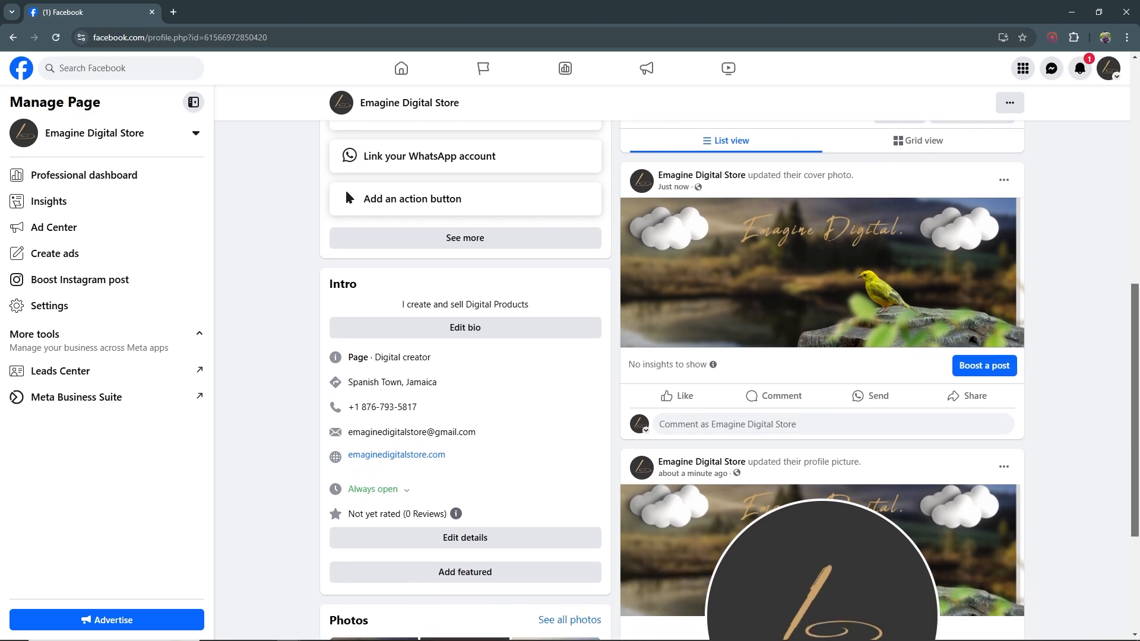
left_click_drag(1133, 311, 1137, 358)
scroll(1137, 358, "up", 2)
left_click(1004, 207)
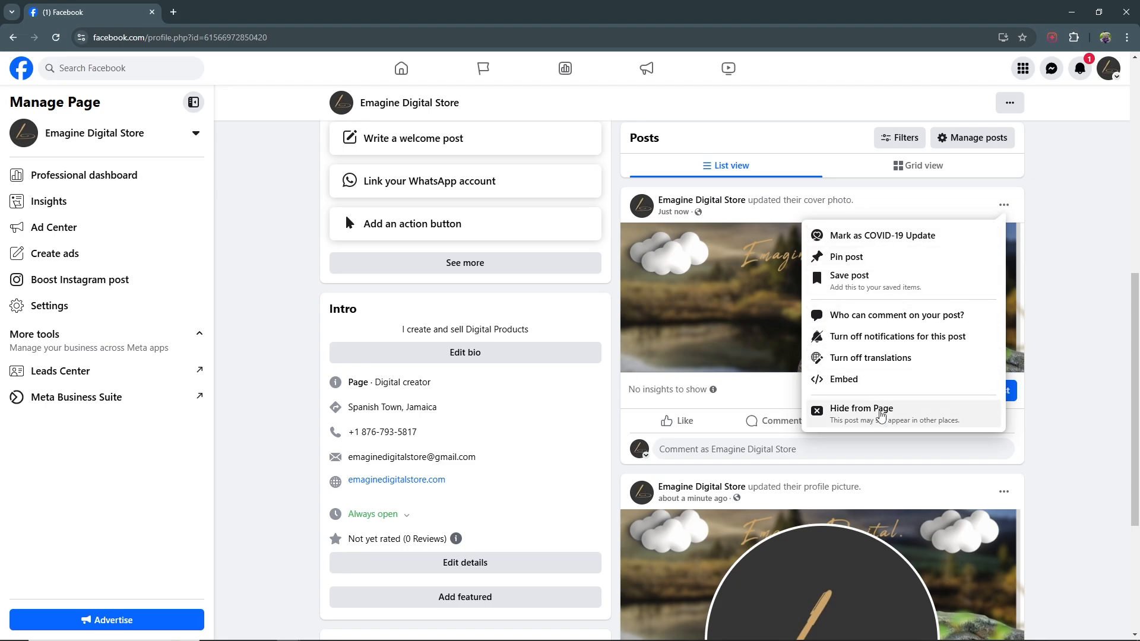
left_click(881, 415)
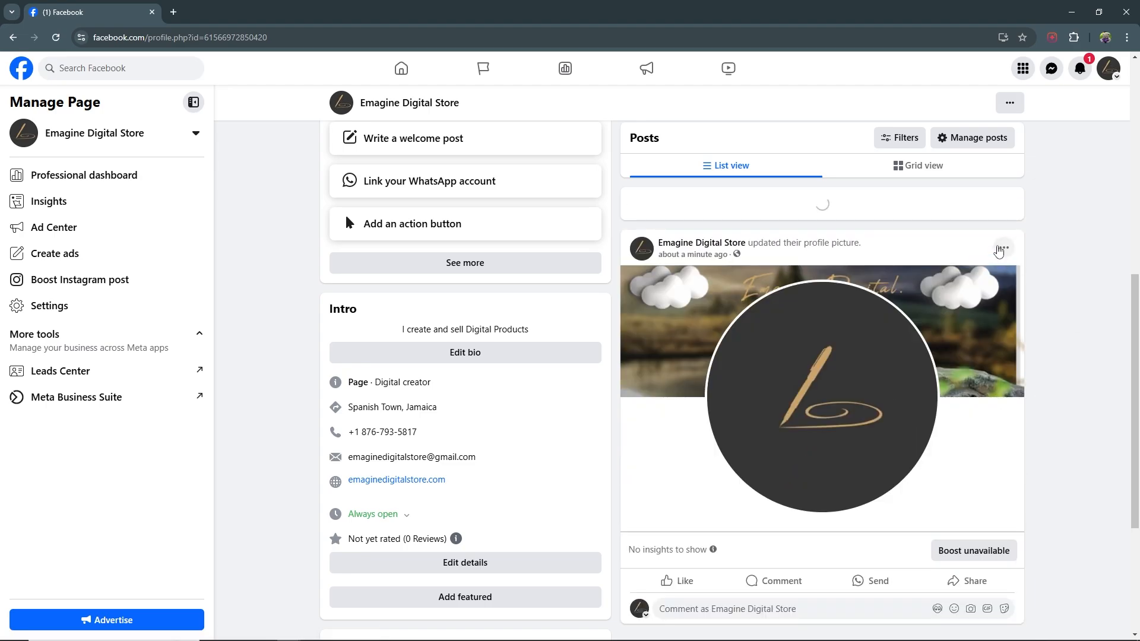
left_click(1003, 250)
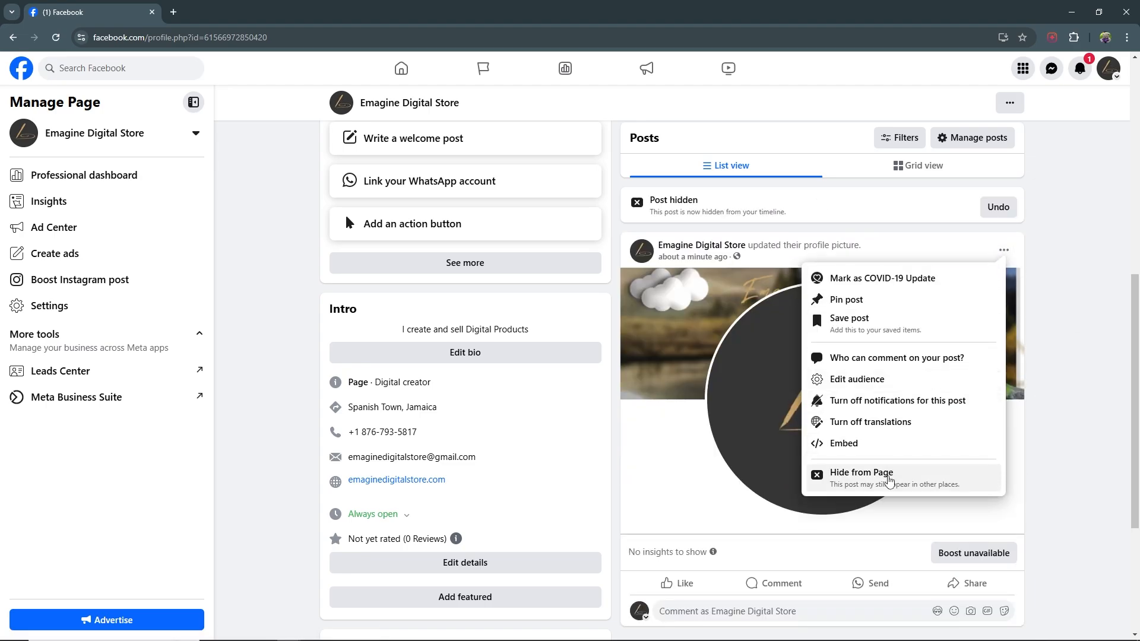
left_click(889, 479)
scroll(1108, 194, "up", 7)
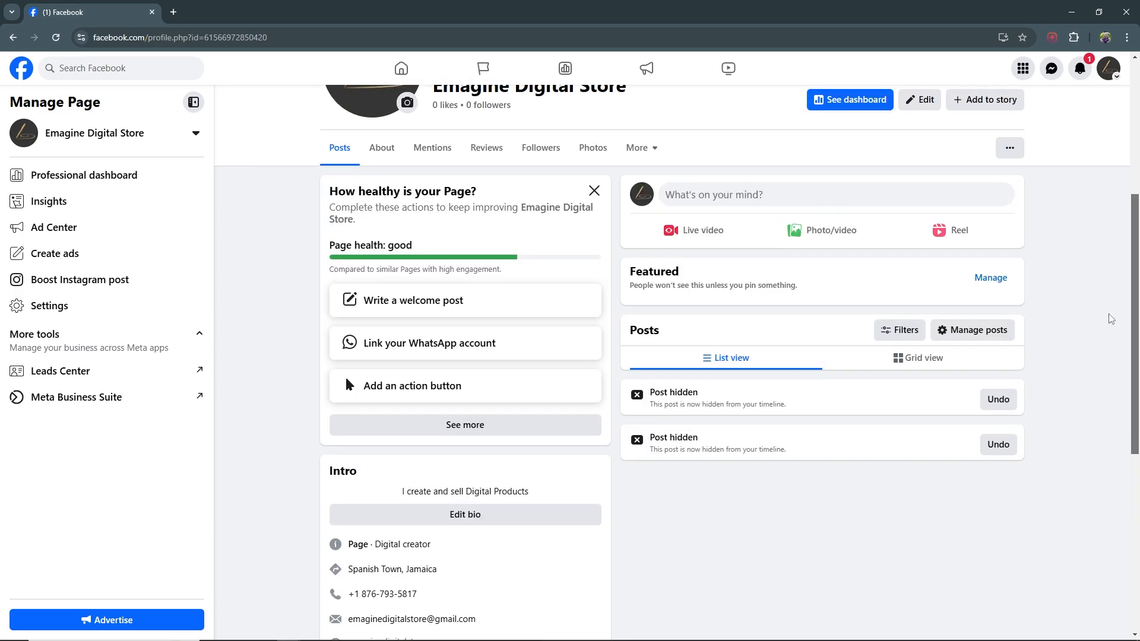
scroll(1108, 195, "up", 1)
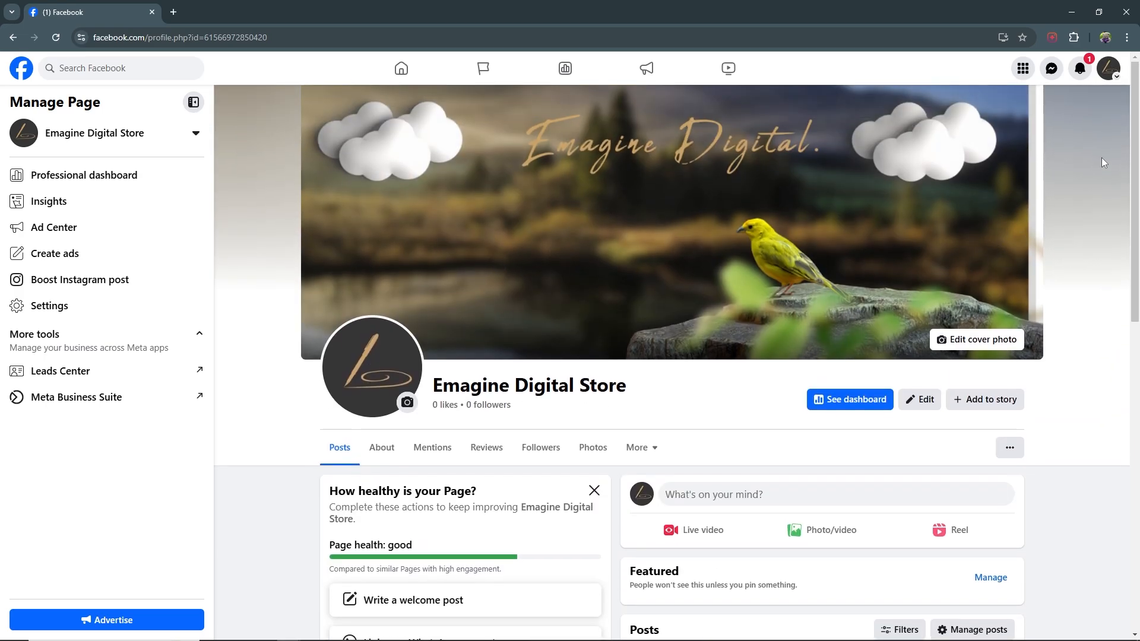
scroll(1132, 126, "down", 6)
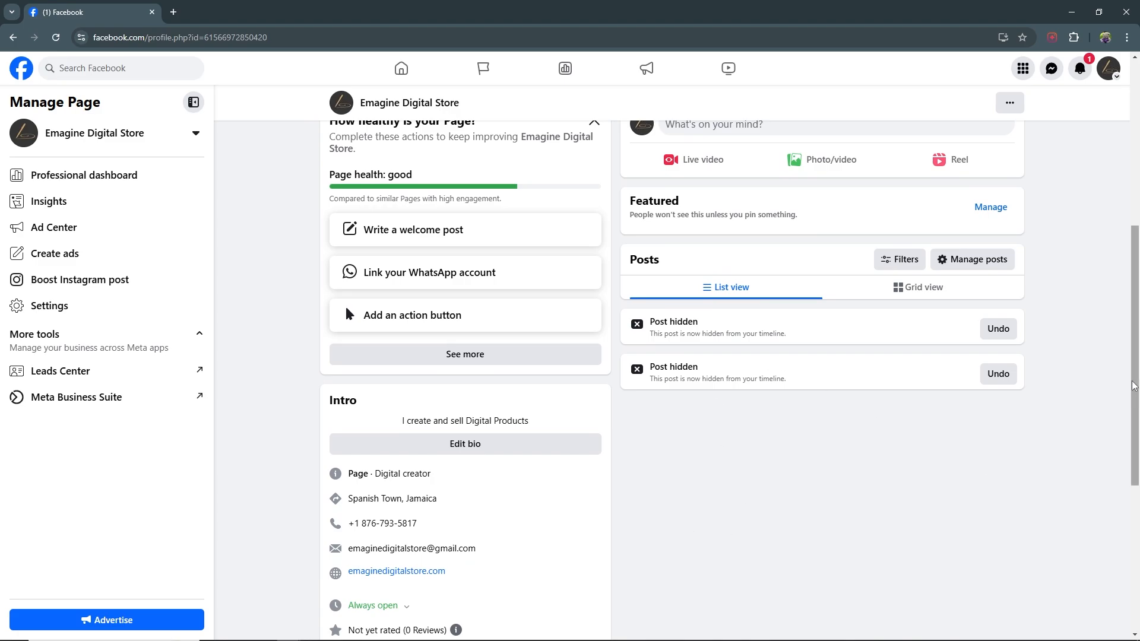
left_click_drag(1131, 393, 1124, 219)
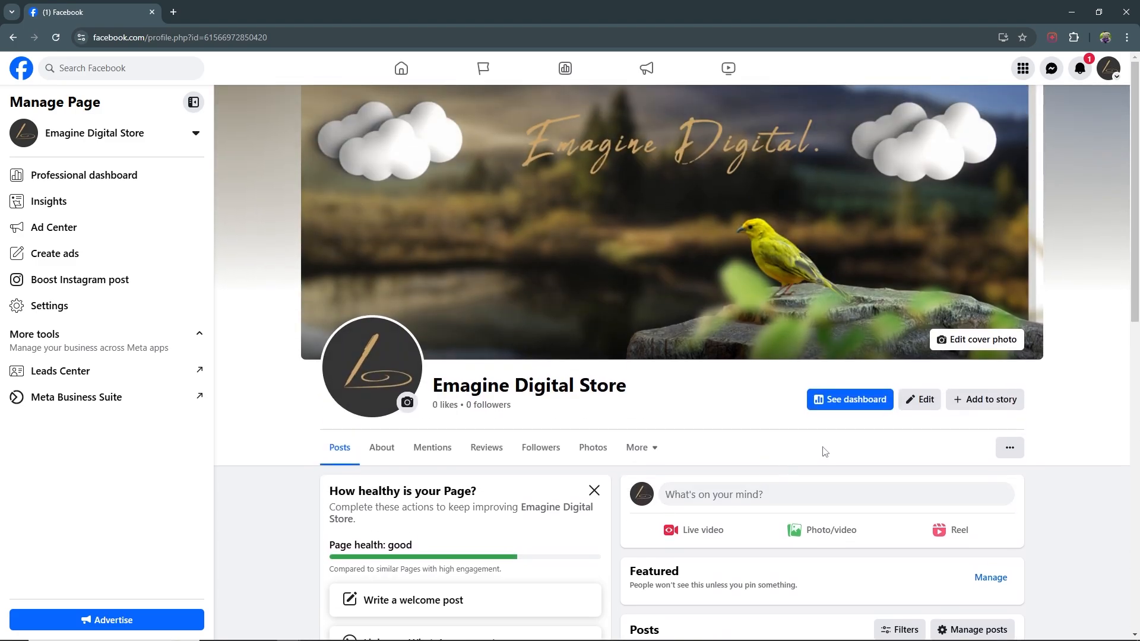